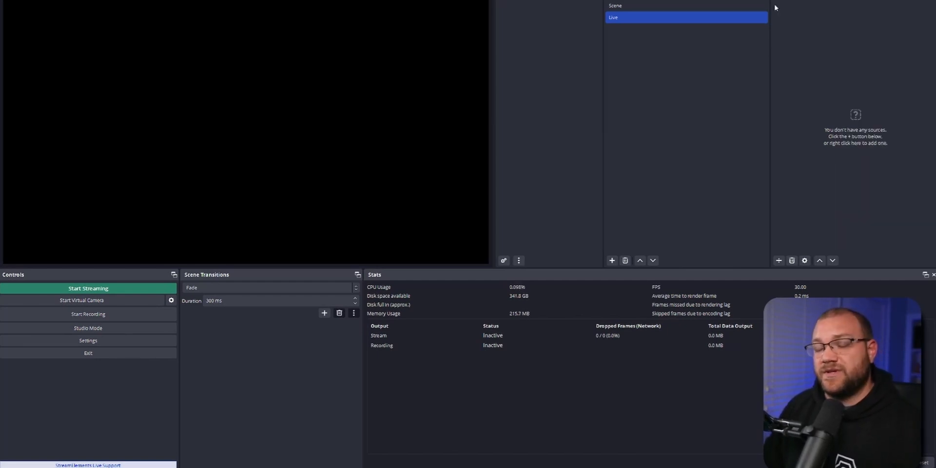
Add a Window Capture source named Google Chrome to the Live scene, capturing the StreamElements "My overlays" Chrome window.
right_click(774, 7)
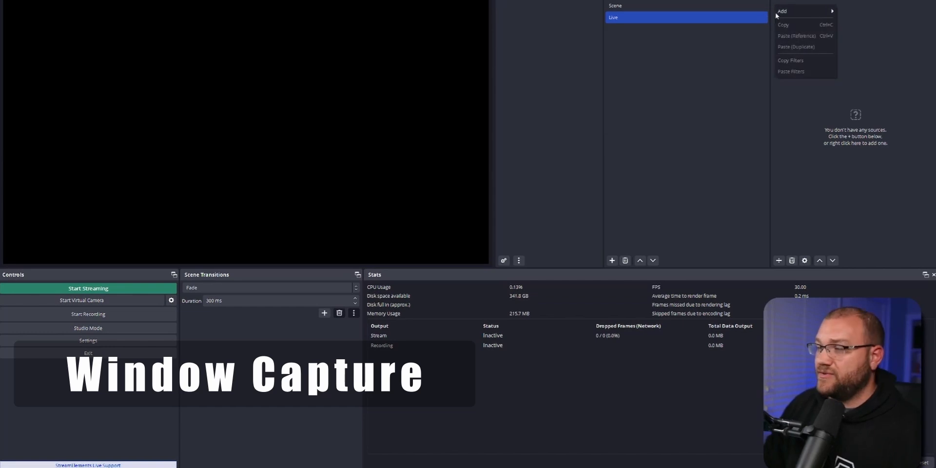
mouse_move(780, 11)
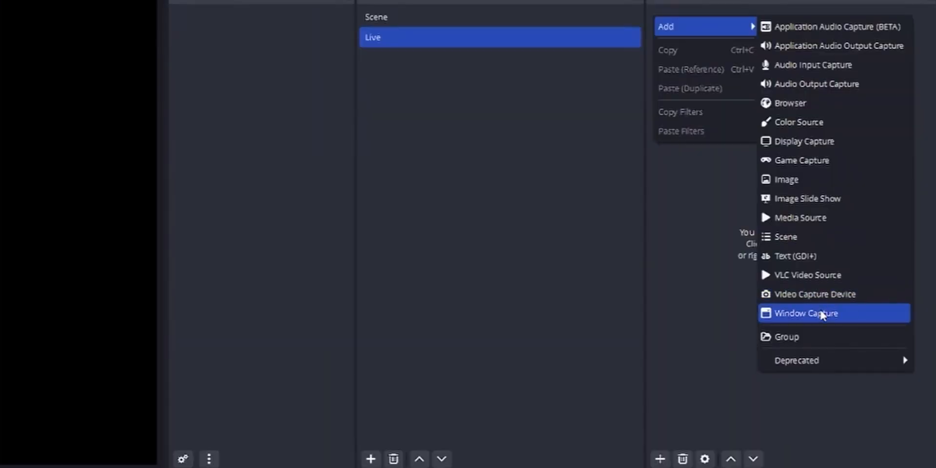
click(821, 314)
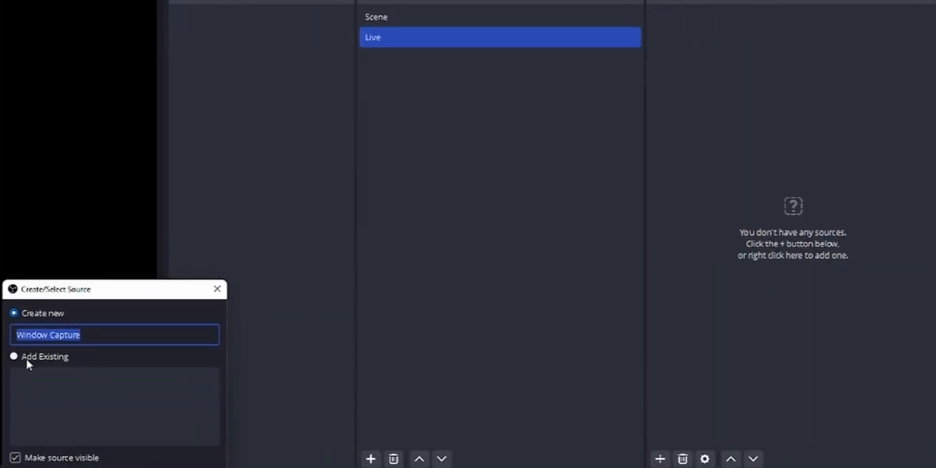
text(Google Ch)
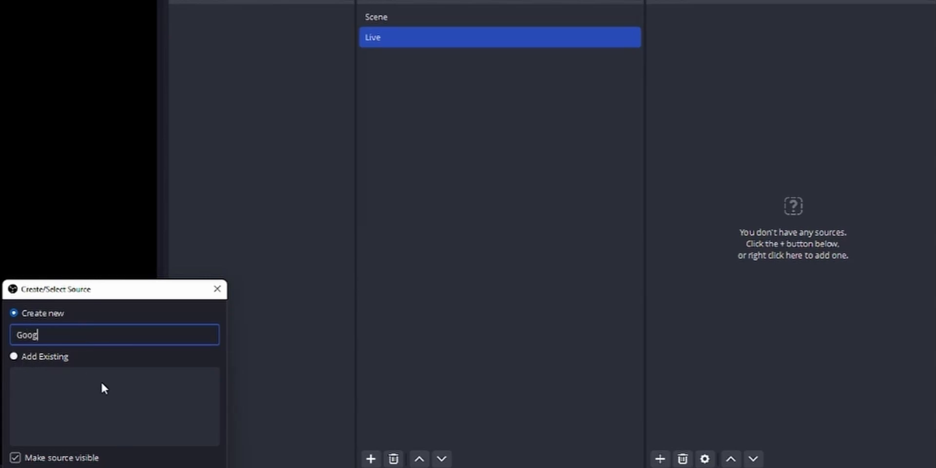
text(rome)
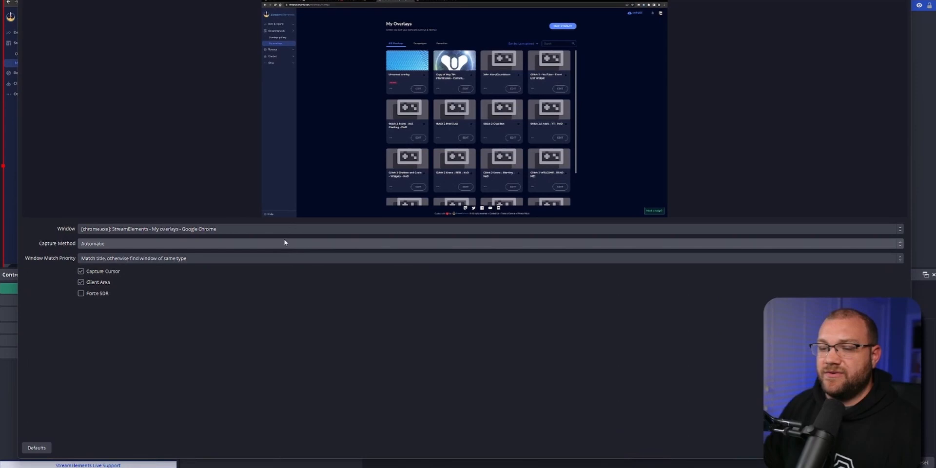
click(293, 229)
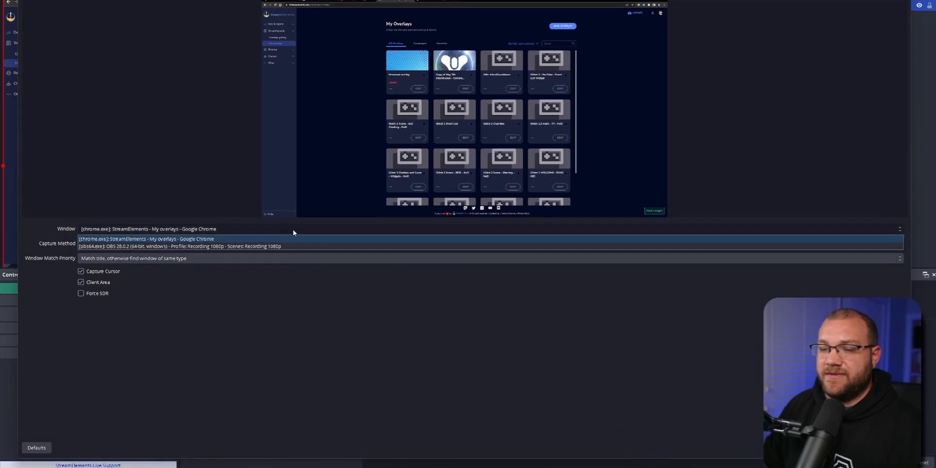
click(224, 239)
click(859, 448)
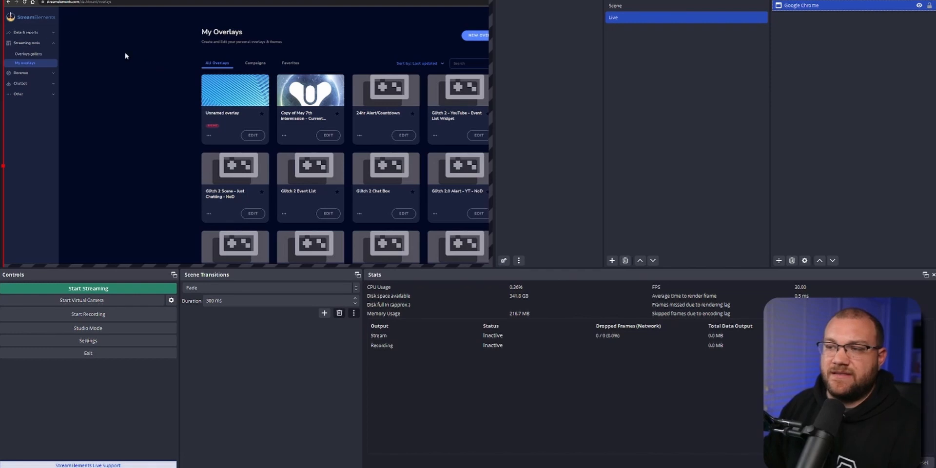
Scale down the Google Chrome capture in the canvas's upper-left corner, leaving gaps of about 258 px at right and 180 px at bottom.
drag(3, 0, 344, 145)
drag(415, 182, 130, 30)
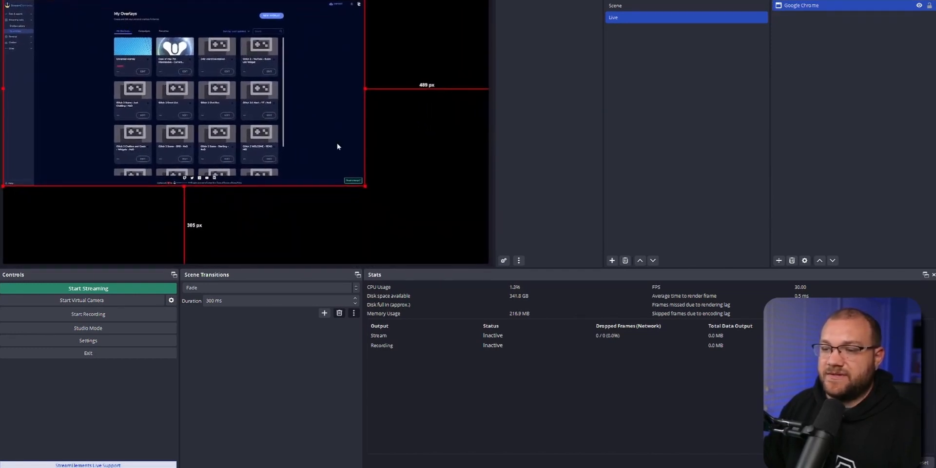
drag(366, 187, 412, 218)
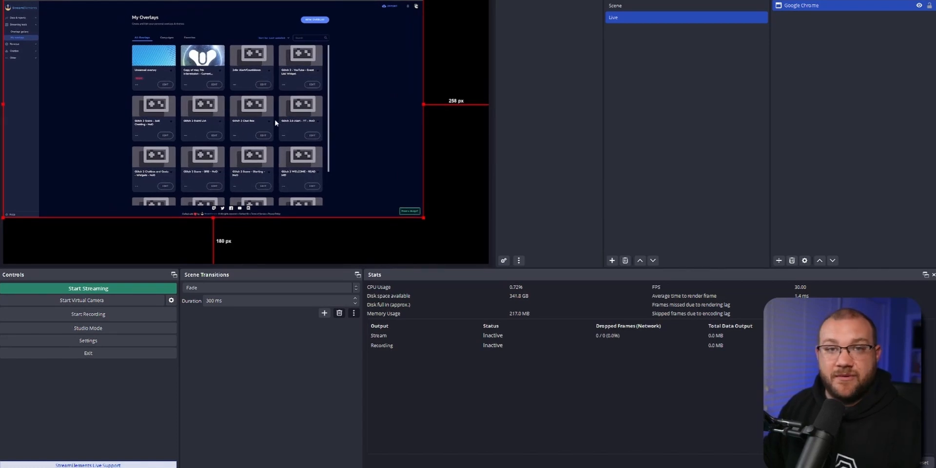
Fit the Google Chrome capture to the screen with a transform, and deselect it.
right_click(195, 70)
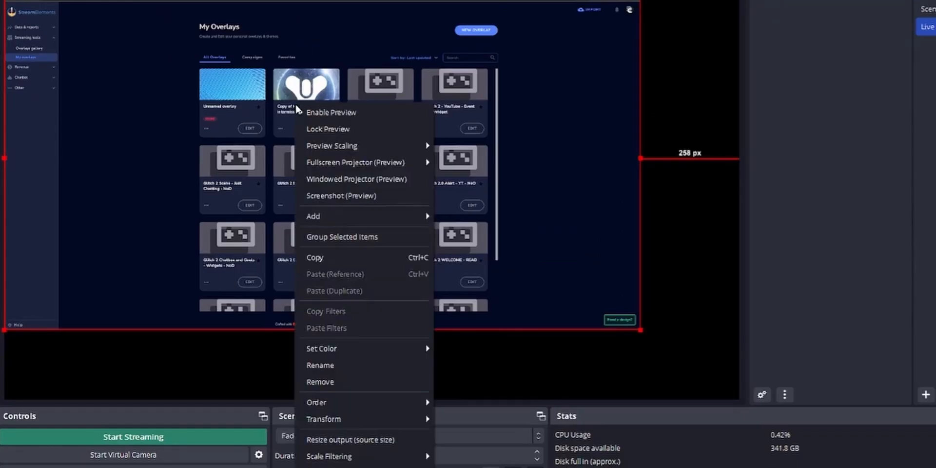
mouse_move(425, 415)
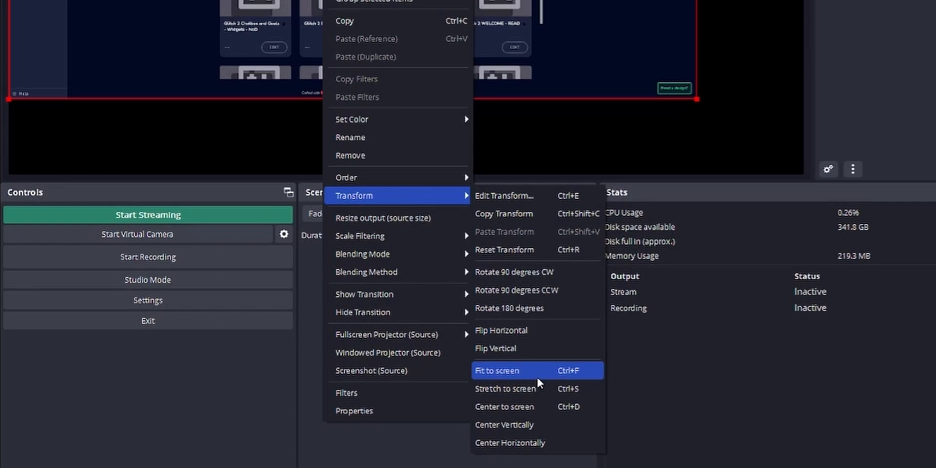
click(523, 371)
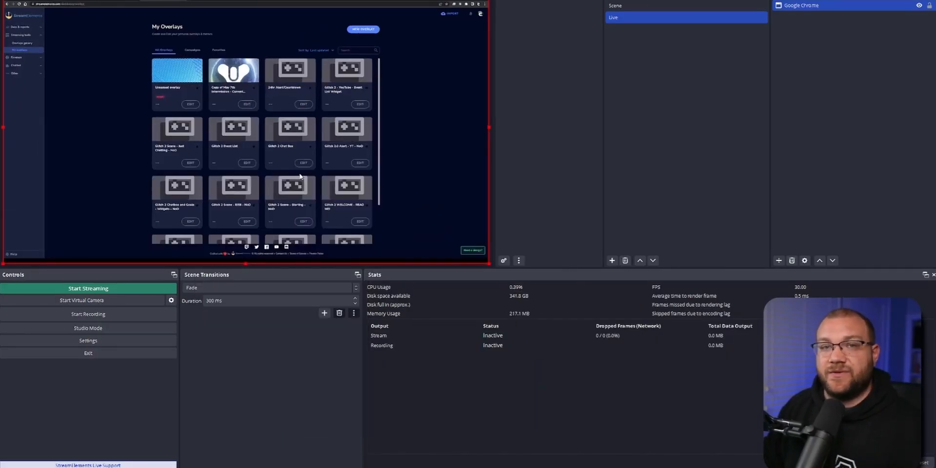
click(831, 111)
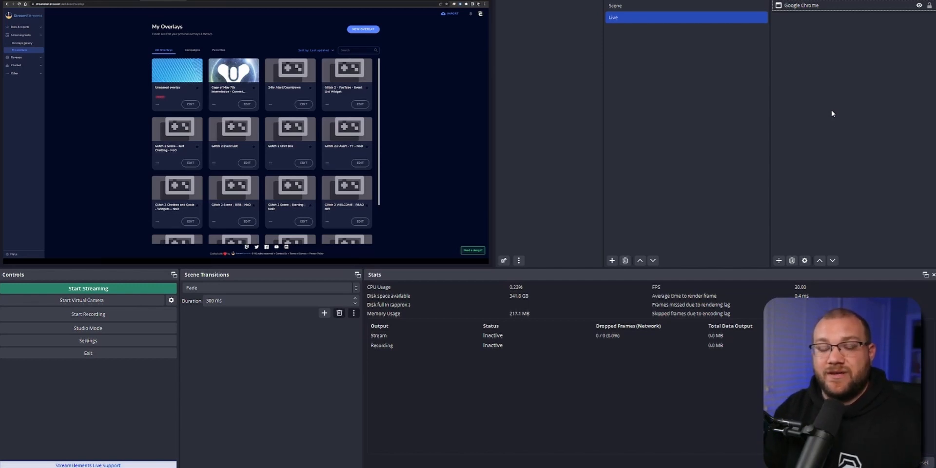
Add a Video Capture Device source named Webcam, using the Game Capture 4K60 Pro MK.2 device.
click(779, 261)
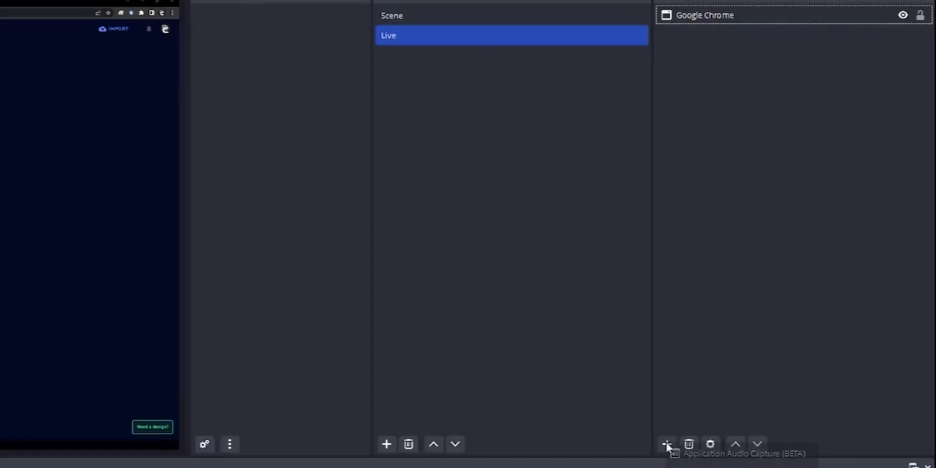
click(666, 410)
right_click(668, 40)
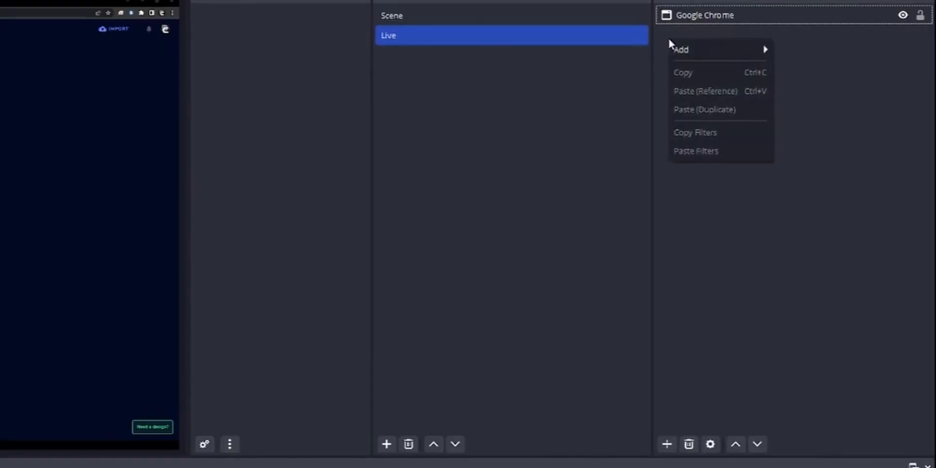
mouse_move(685, 47)
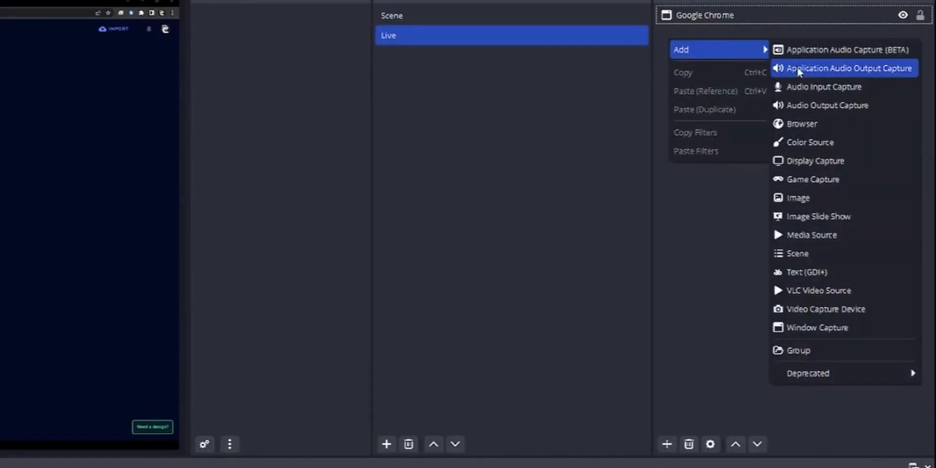
click(830, 307)
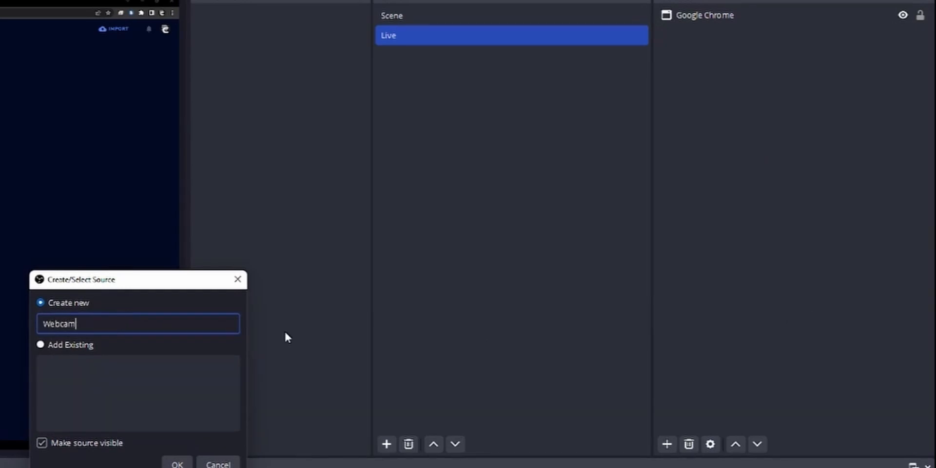
key(Return)
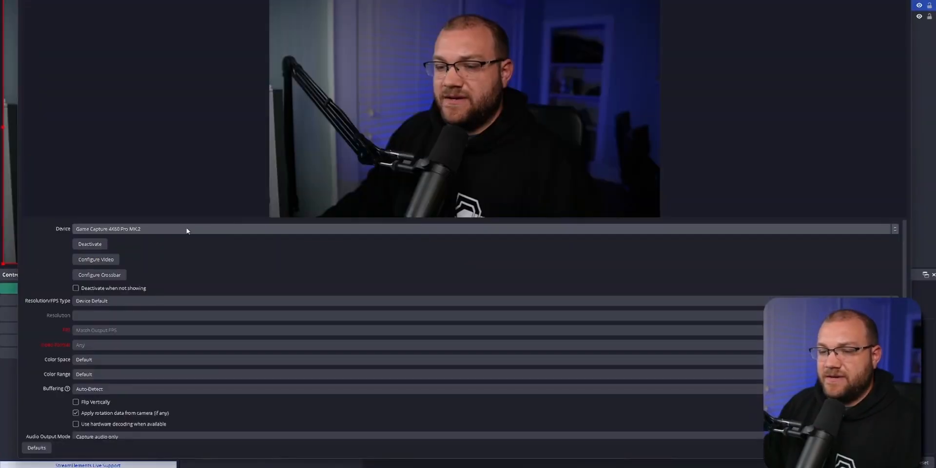
click(863, 447)
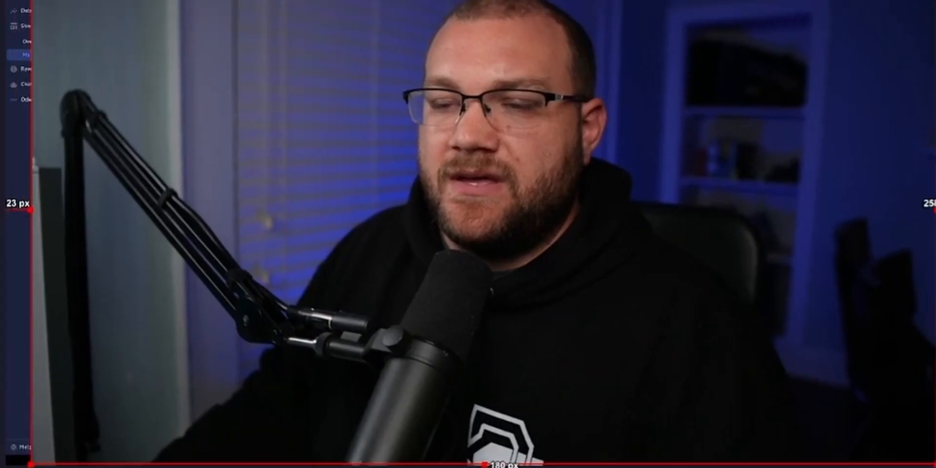
Scale the webcam down into the canvas's lower-right area and crop its left, right and bottom sides around the person.
drag(29, 4, 713, 340)
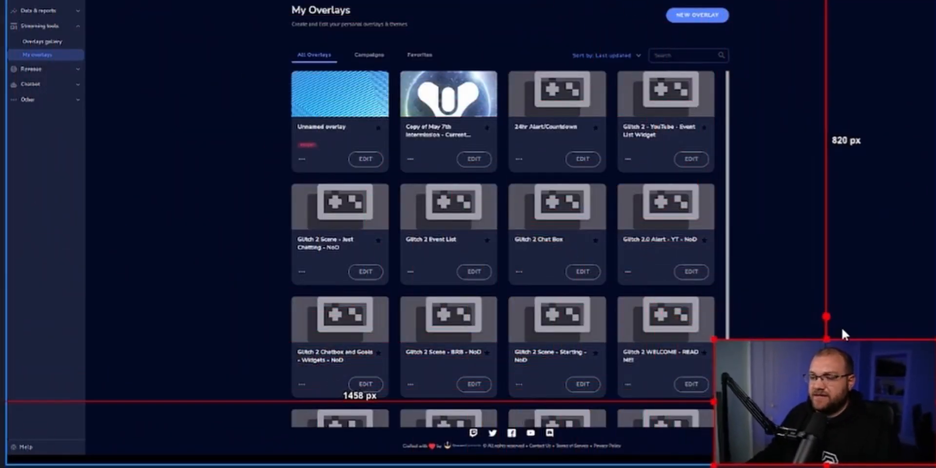
drag(845, 334, 811, 334)
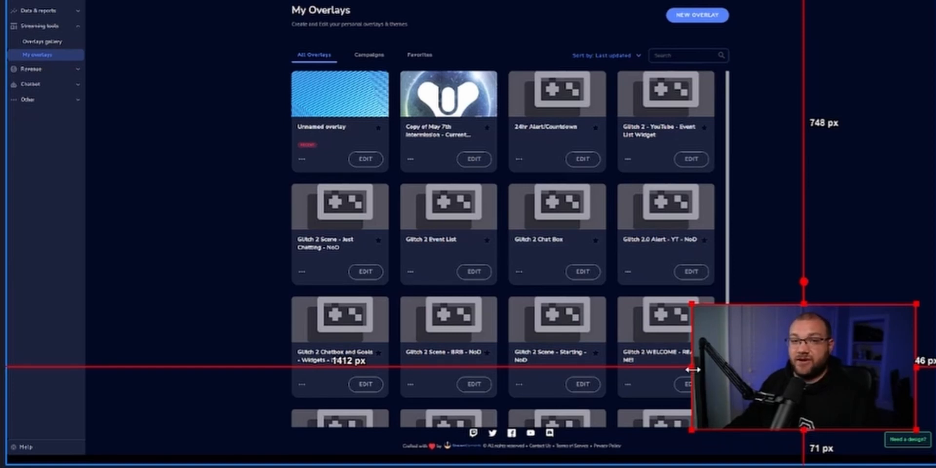
drag(692, 369, 754, 369)
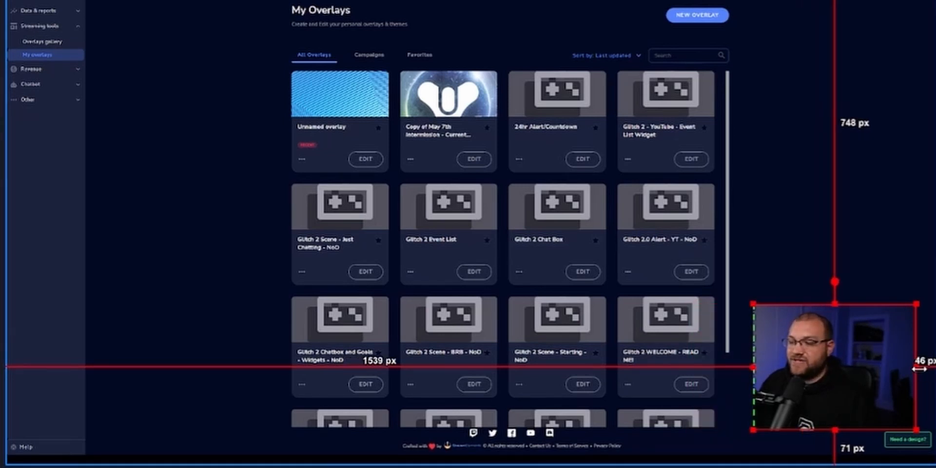
drag(919, 369, 876, 361)
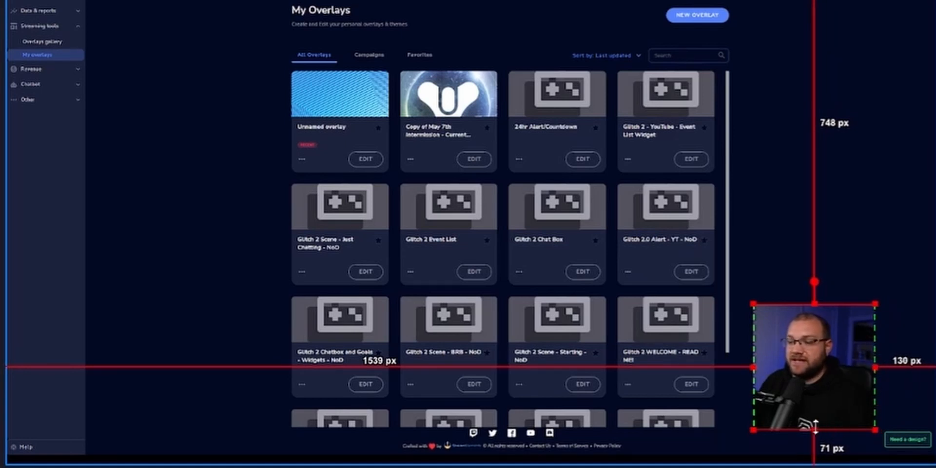
drag(811, 430, 810, 408)
drag(875, 359, 861, 360)
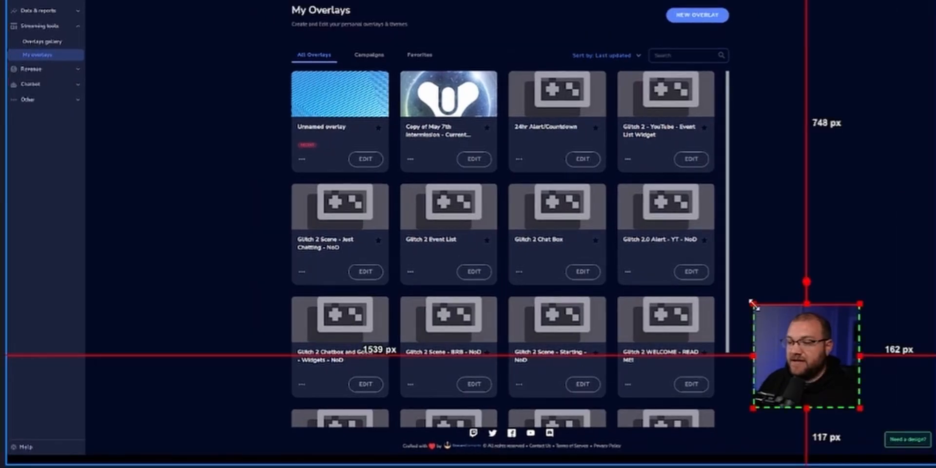
Enlarge the cropped webcam and place it about 43 px from the canvas's right edge and 41 px from its bottom edge.
drag(754, 305, 825, 351)
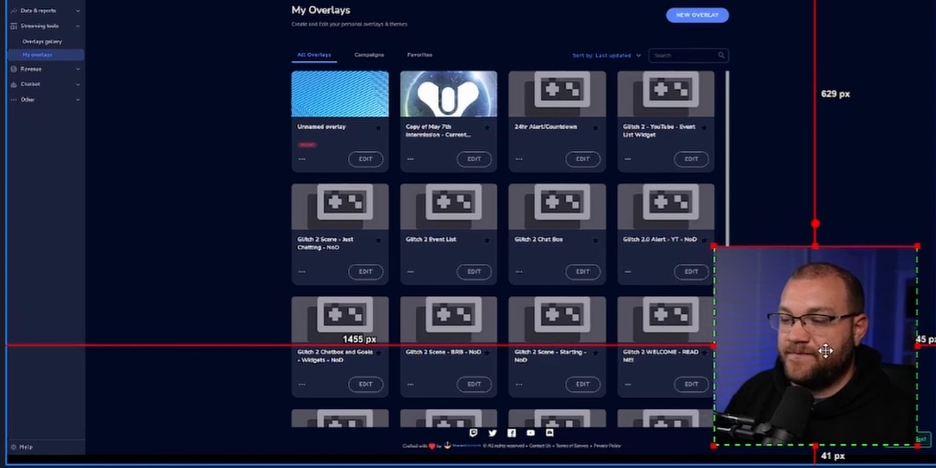
click(860, 231)
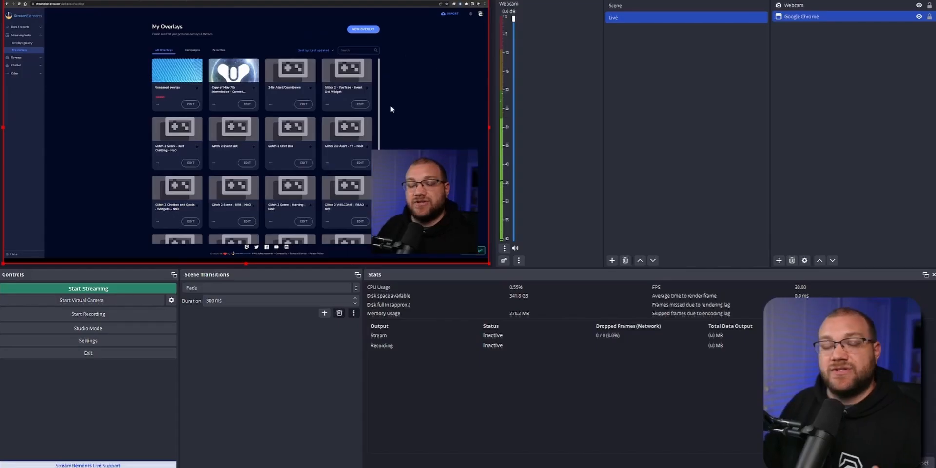
mouse_move(349, 118)
mouse_down()
mouse_move(272, 91)
mouse_move(307, 118)
mouse_move(350, 117)
mouse_up()
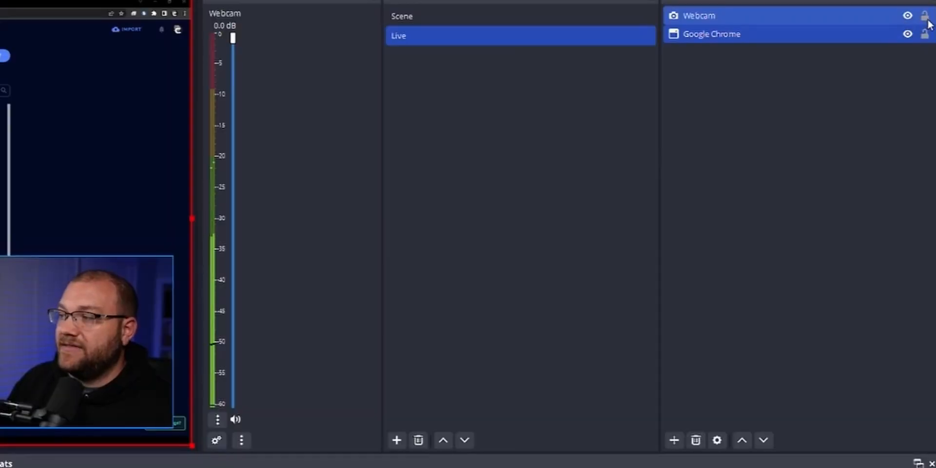
Lock the Webcam and Google Chrome sources, and check in the preview that they cannot be selected.
click(925, 18)
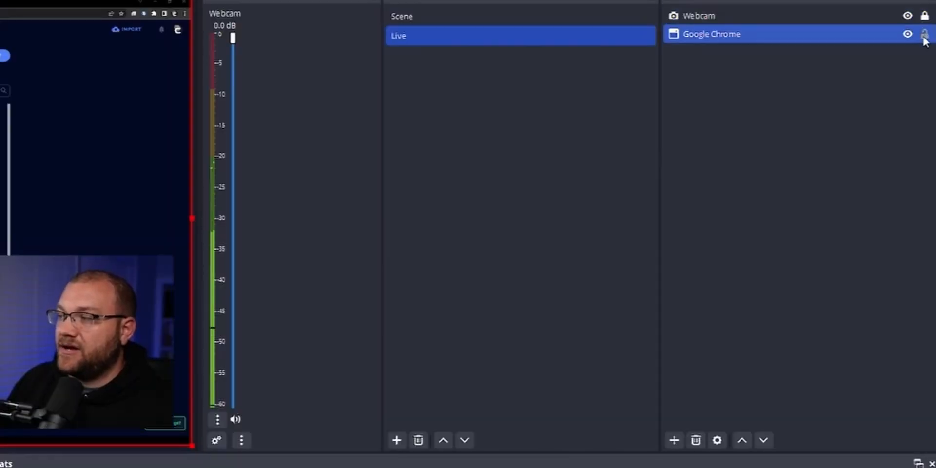
click(925, 36)
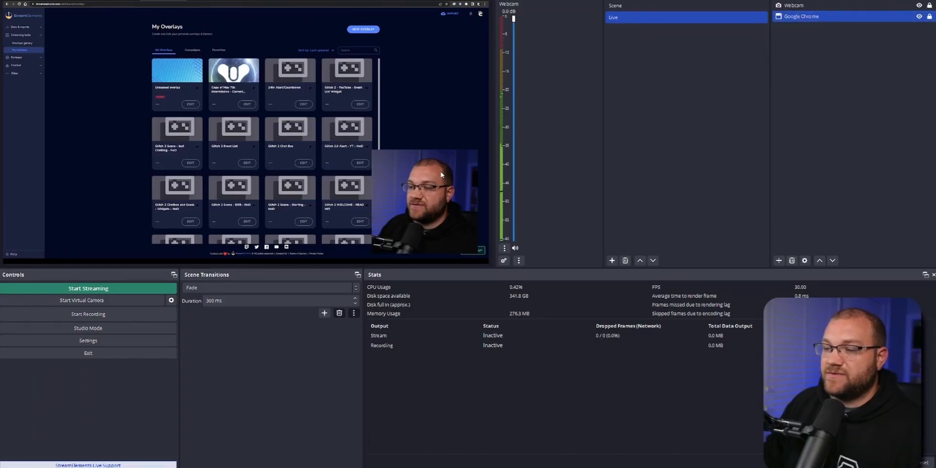
click(441, 175)
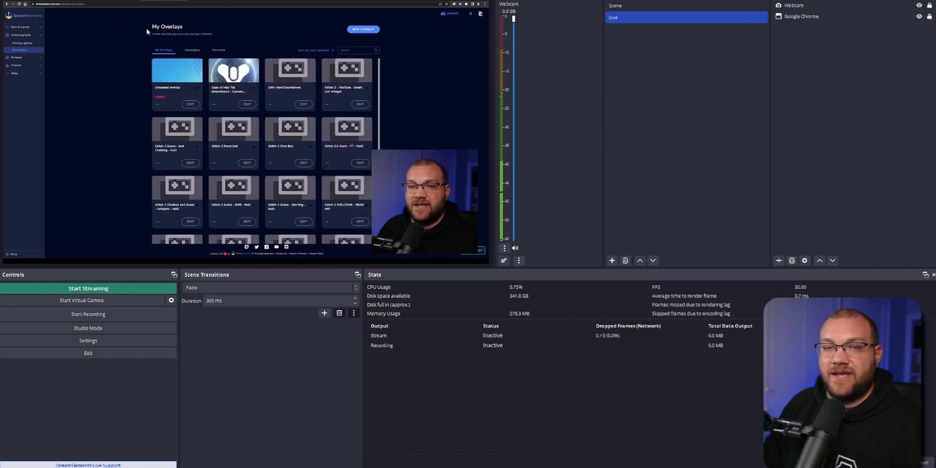
Unlock the Webcam source and nudge it slightly up and to the left on the canvas.
click(929, 17)
click(933, 9)
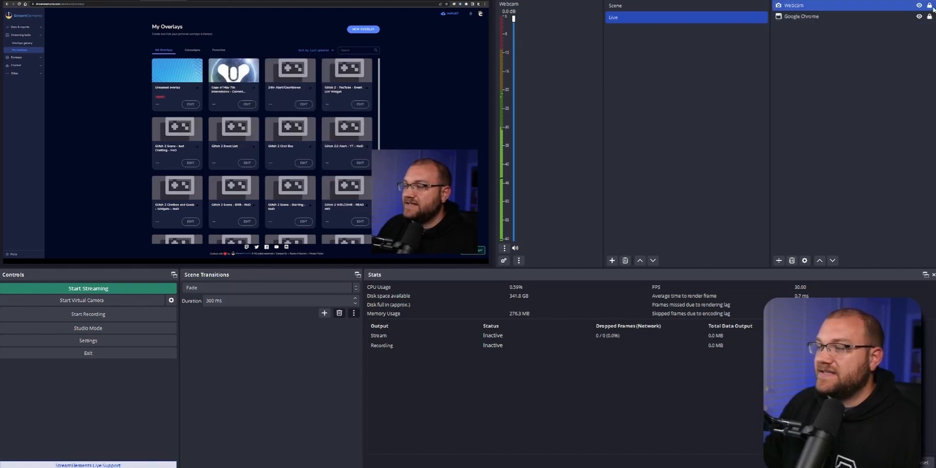
click(929, 5)
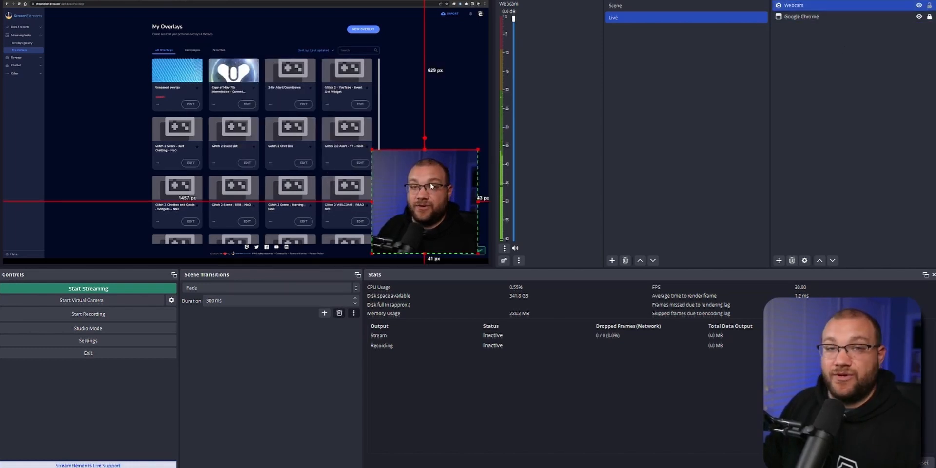
mouse_move(414, 190)
mouse_down()
mouse_move(360, 144)
mouse_move(355, 177)
mouse_move(350, 156)
mouse_move(418, 190)
mouse_up()
Add a Browser source named Alerts to the Live scene.
right_click(784, 39)
mouse_move(805, 49)
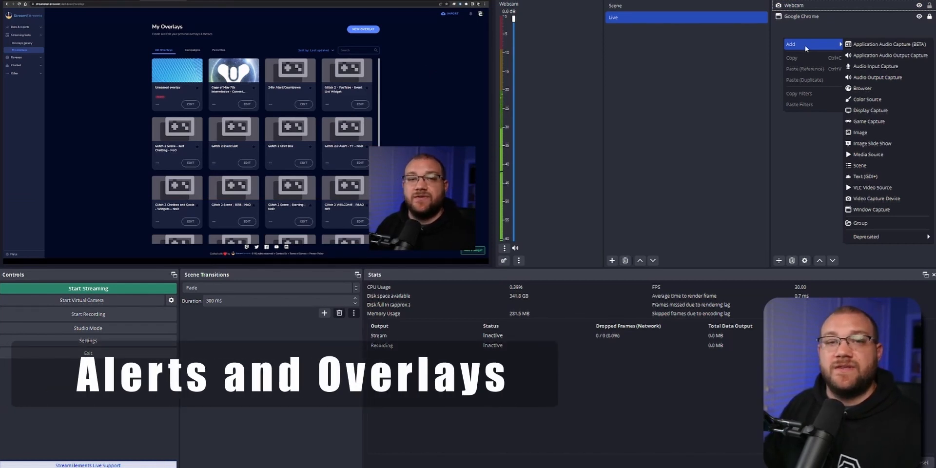
click(869, 89)
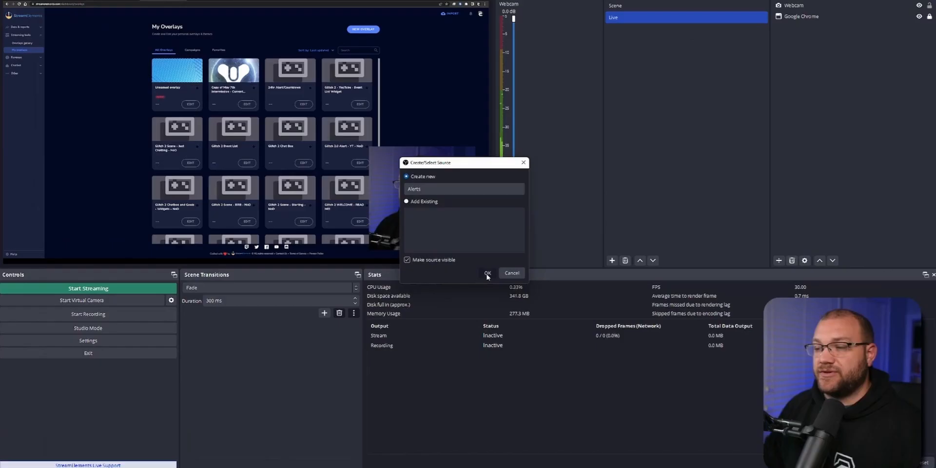
click(167, 465)
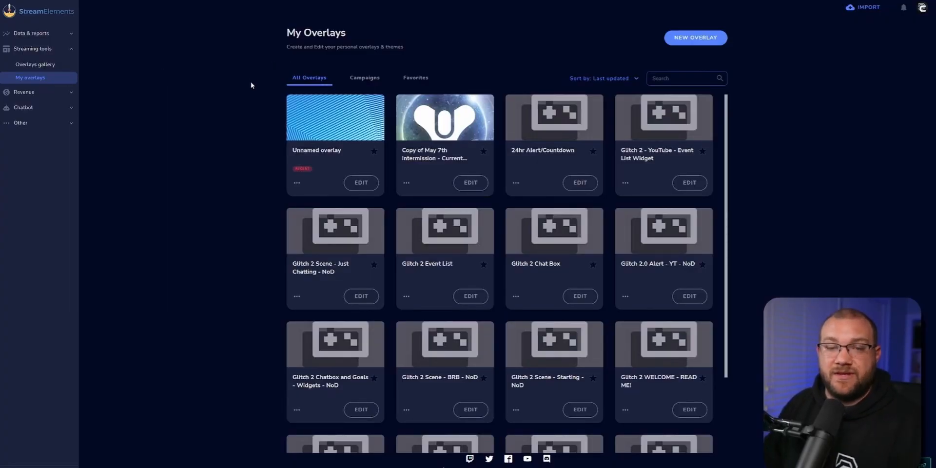
Switch to StreamElements in Chrome and look through the account's list of connected channels.
click(922, 8)
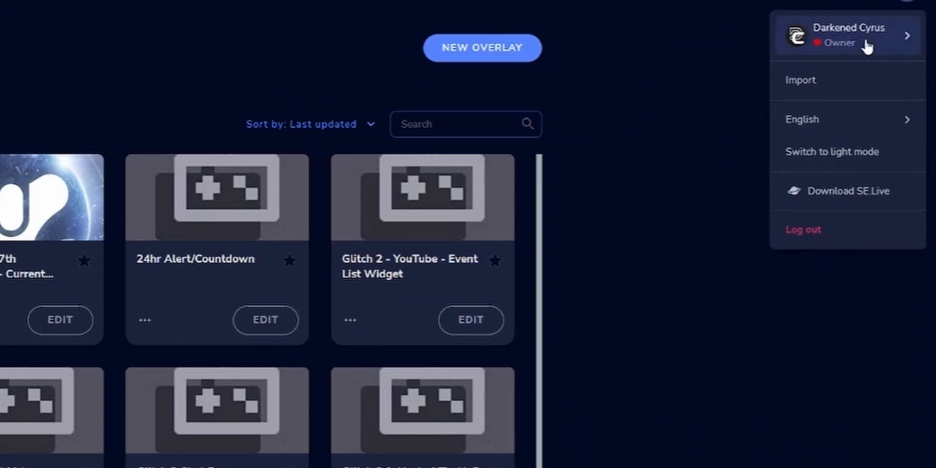
click(901, 34)
scroll(831, 190, down, 1)
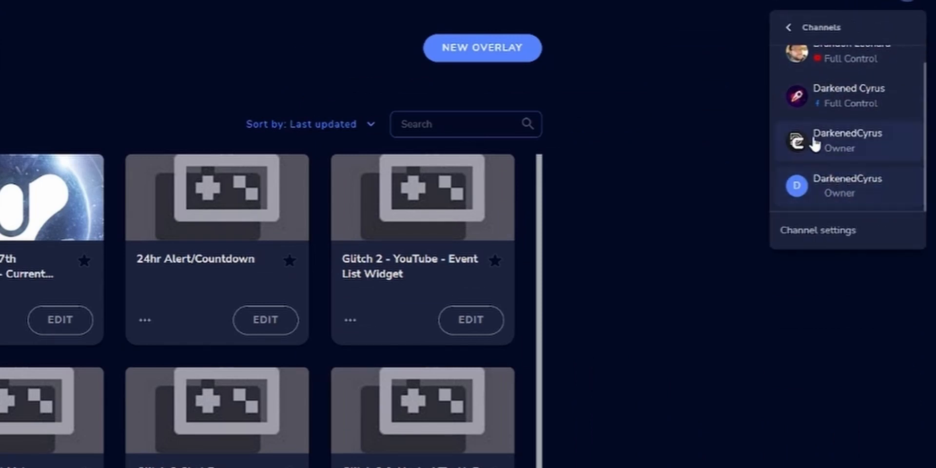
Close the channel list and browse the ready-made themes in the StreamElements overlays gallery.
click(676, 118)
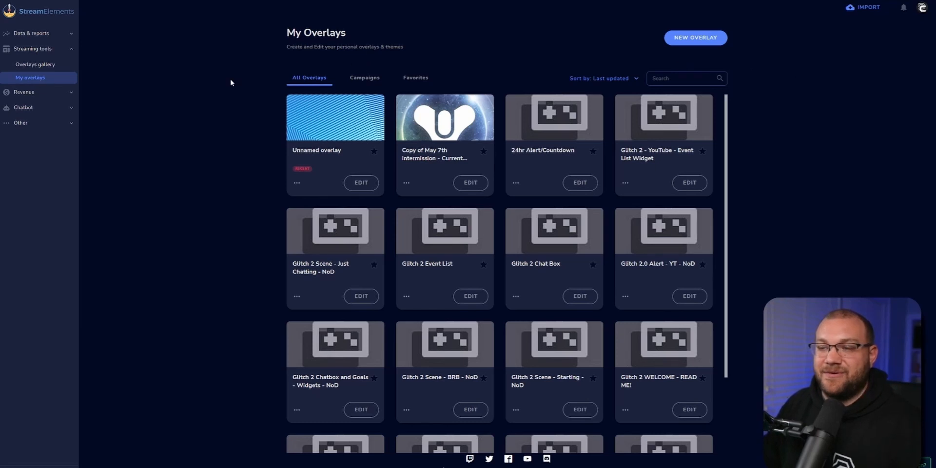
click(22, 49)
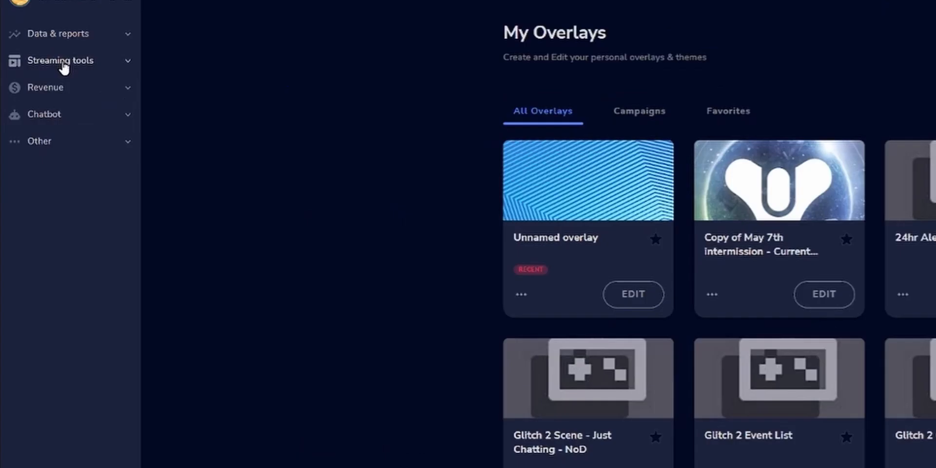
click(19, 49)
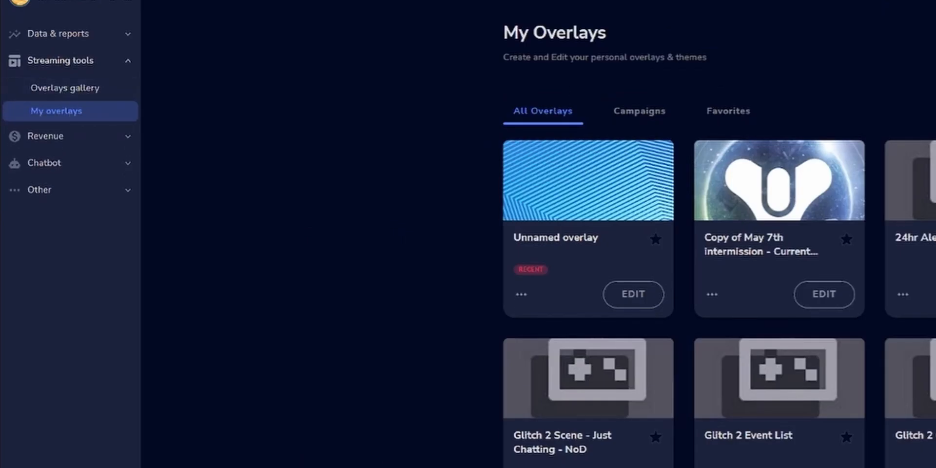
click(78, 88)
scroll(324, 415, down, 5)
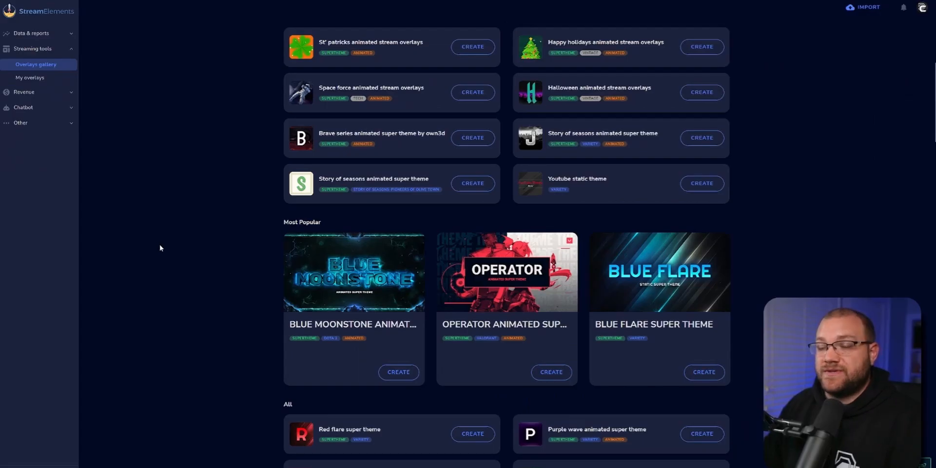
scroll(159, 248, down, 8)
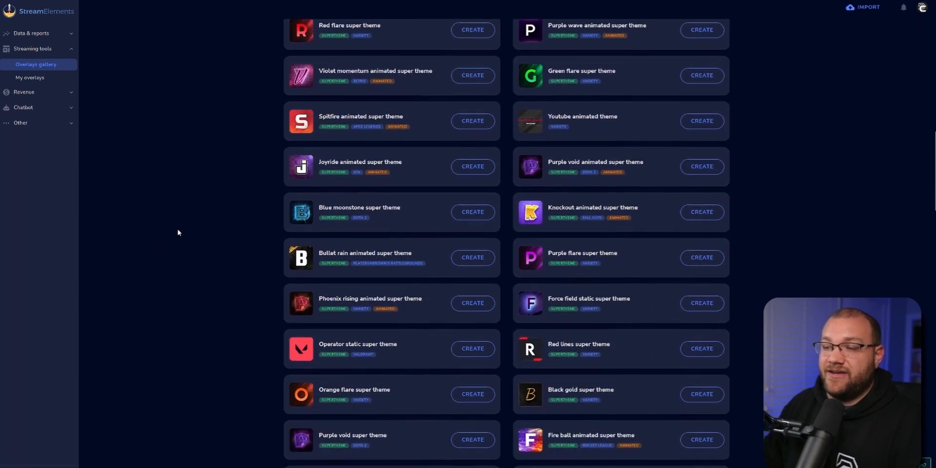
Preview the Joyride animated super theme, close the preview, and examine more themes in the gallery.
click(320, 162)
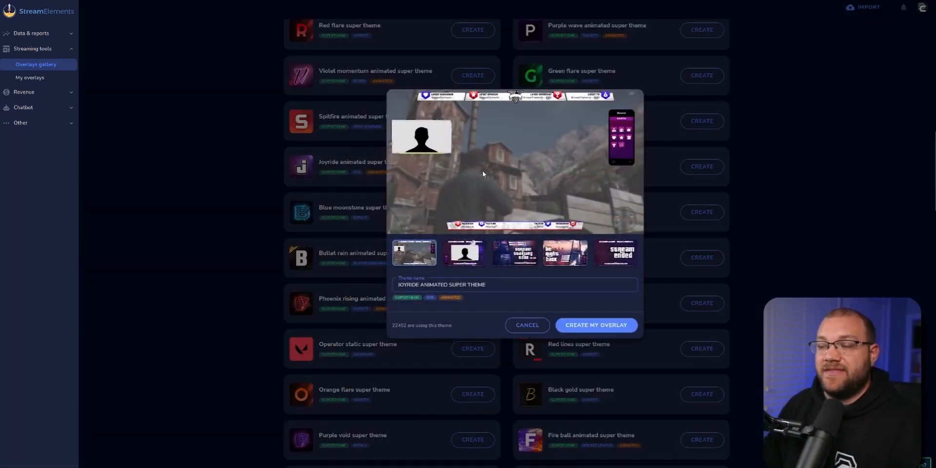
click(270, 197)
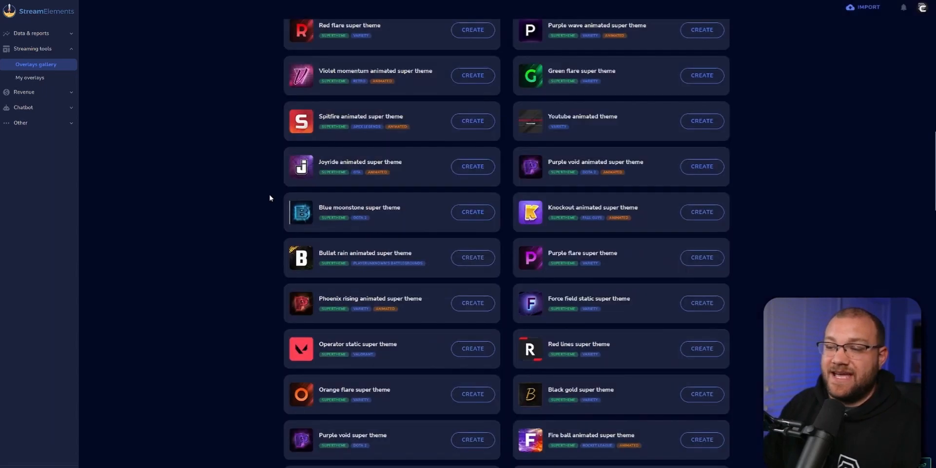
scroll(267, 232, down, 3)
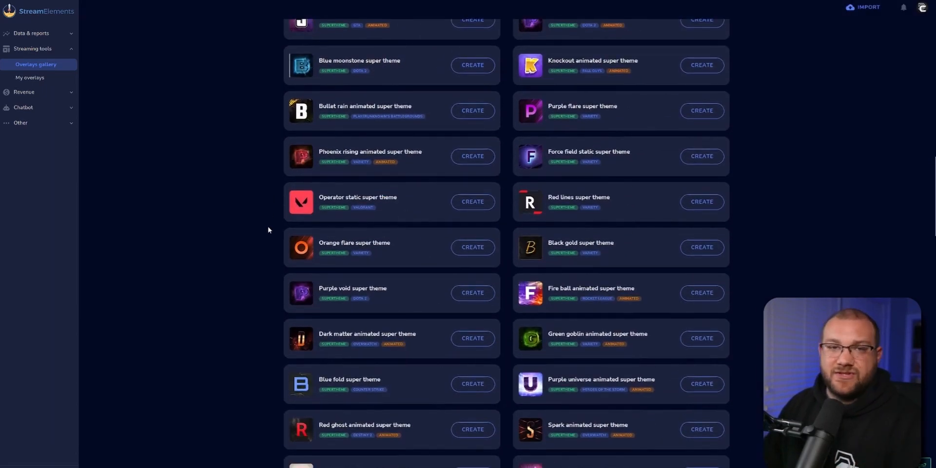
scroll(269, 227, down, 4)
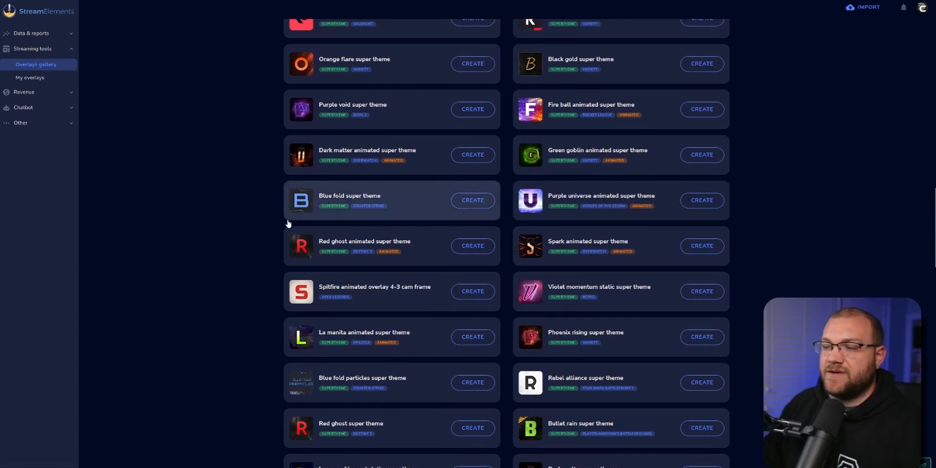
scroll(281, 235, up, 4)
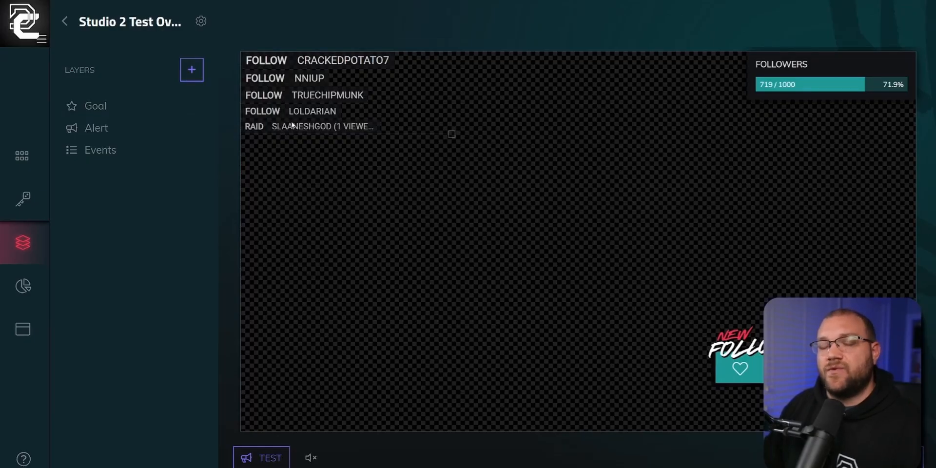
Review the layer types that can be added to the Studio 2 Test overlay, and close the list without adding one.
click(191, 69)
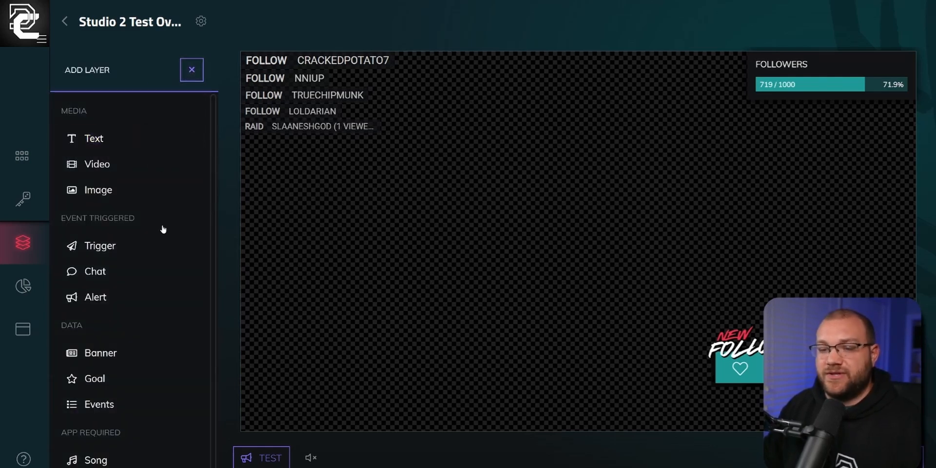
scroll(138, 296, down, 1)
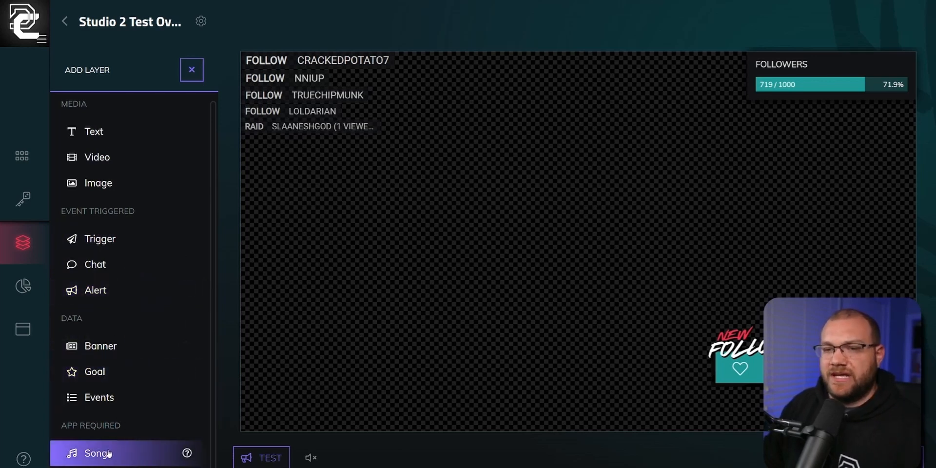
scroll(100, 429, up, 1)
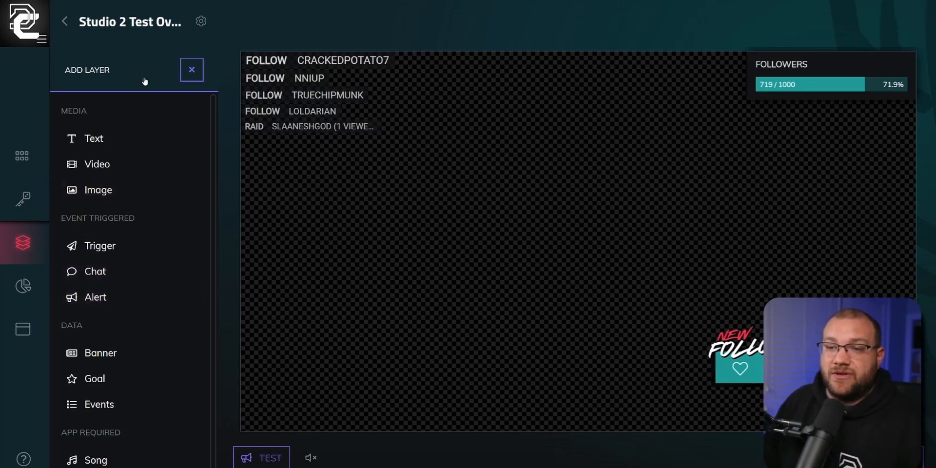
click(181, 72)
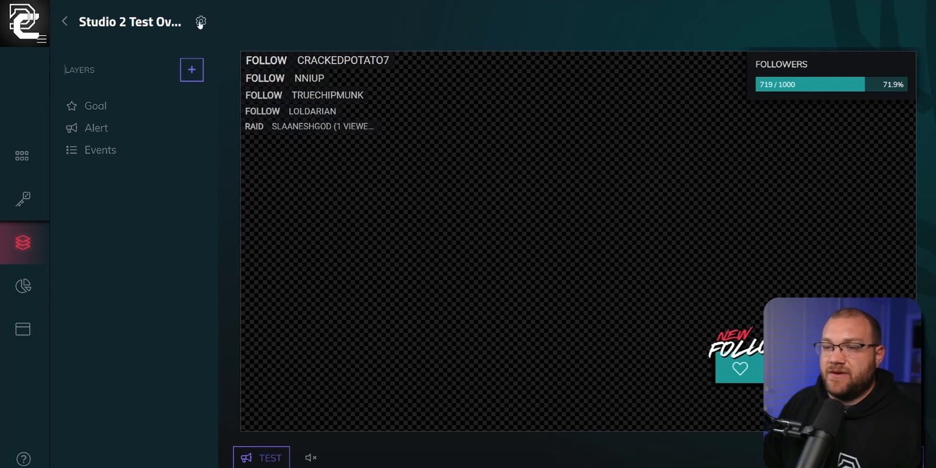
Copy the overlay's private link and paste it as the URL of the Alerts browser source in OBS.
click(898, 455)
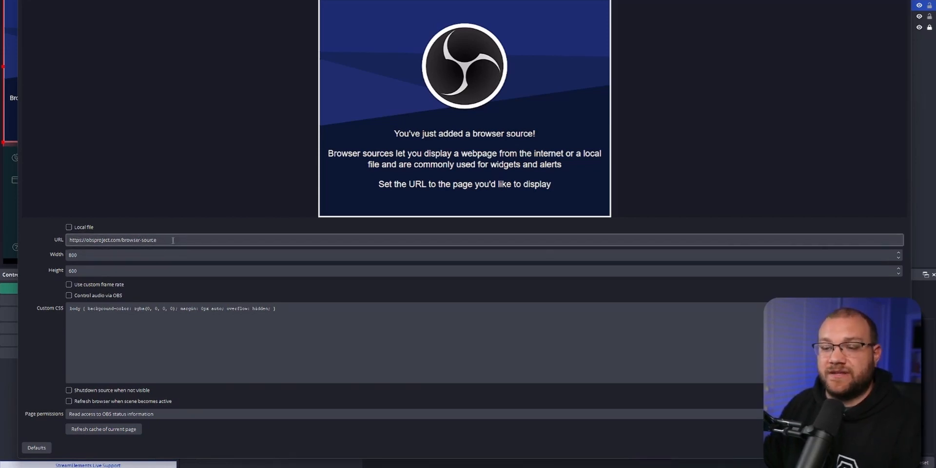
triple_click(173, 240)
key(ctrl+v)
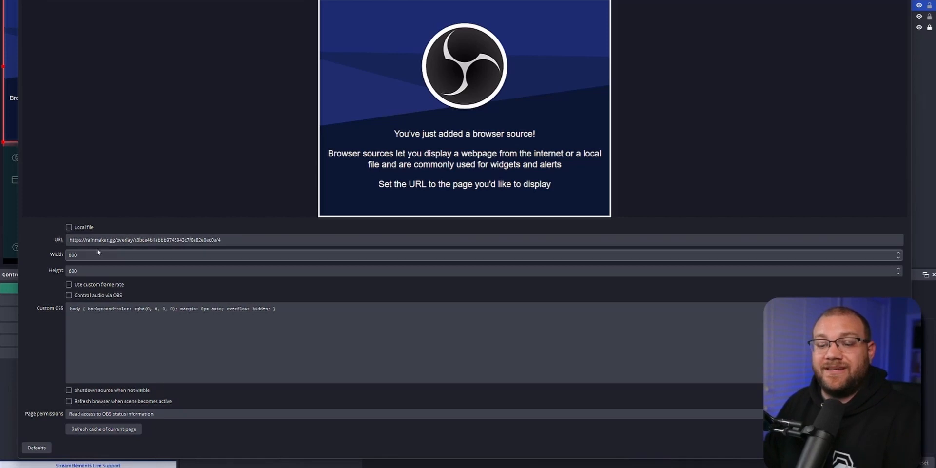
Set the Alerts browser source to 1920 wide and 1080 high, enable Control audio via OBS, and confirm its properties.
double_click(73, 254)
text(1920)
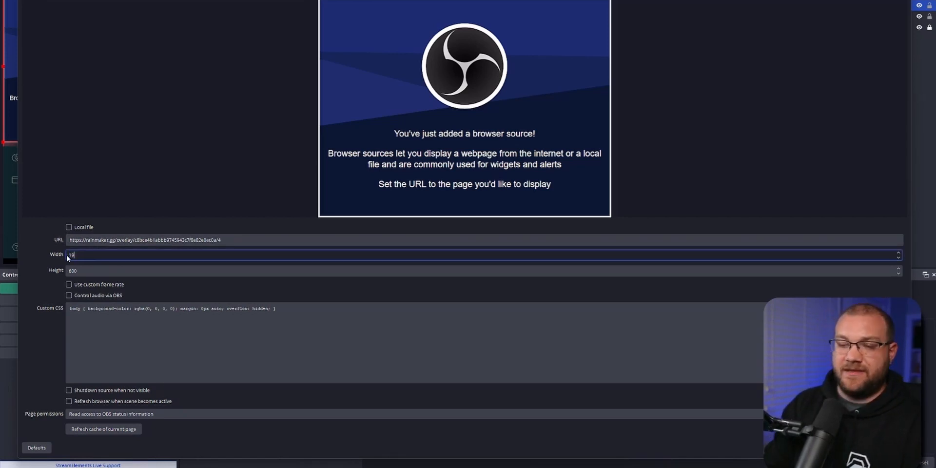
key(Tab)
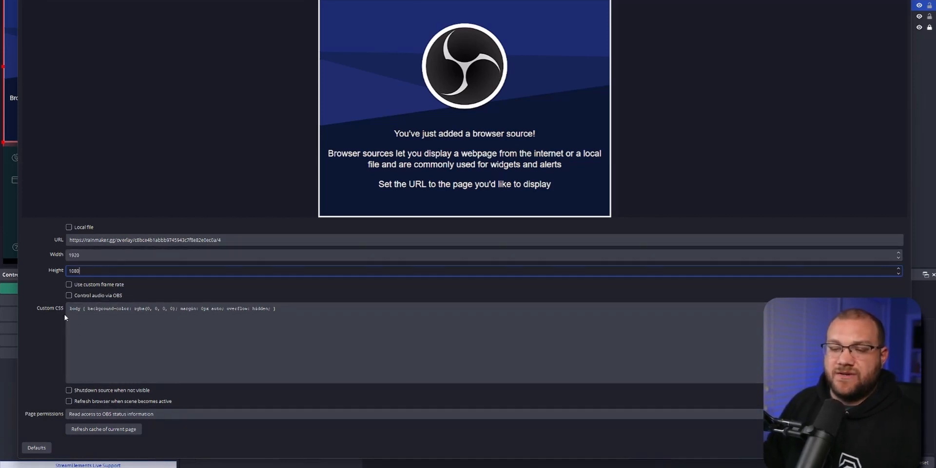
click(69, 297)
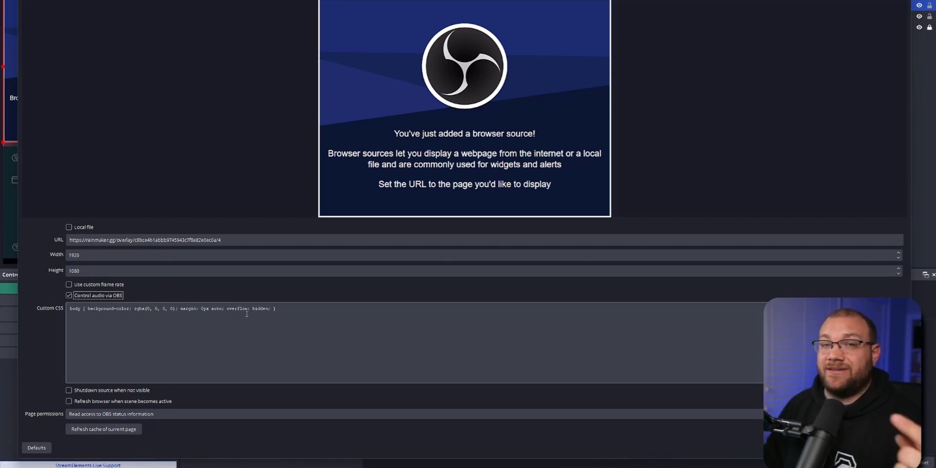
click(861, 448)
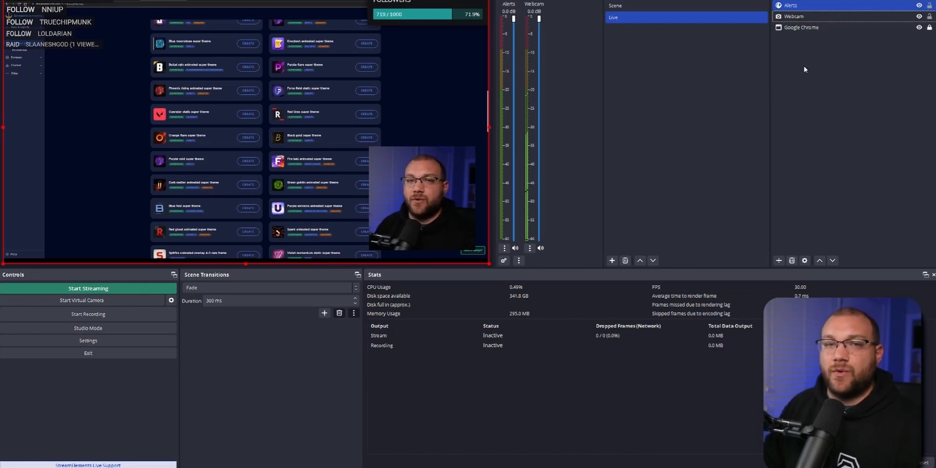
Move the Google Chrome source above Alerts and Webcam, and return it to the end of the source order.
click(815, 28)
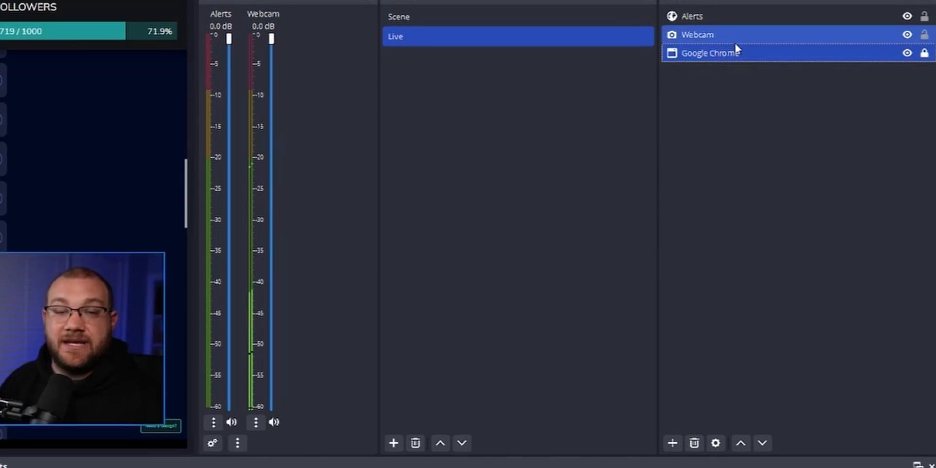
drag(706, 17, 708, 10)
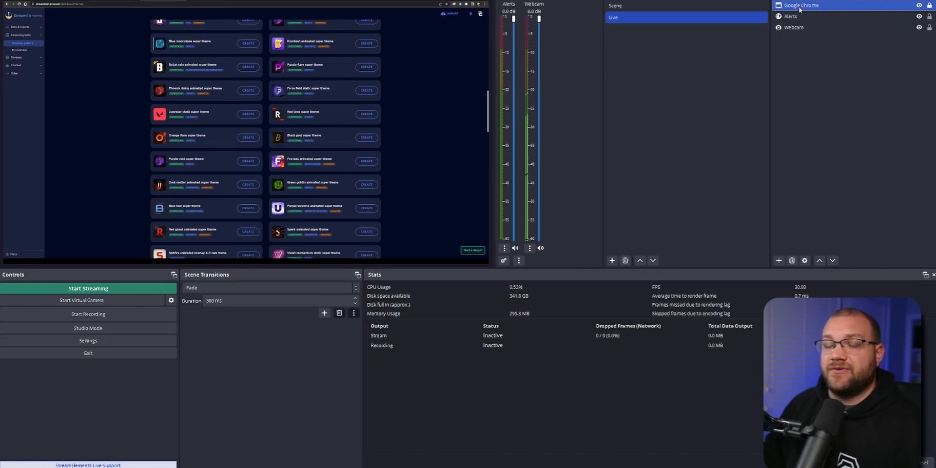
drag(802, 7, 803, 38)
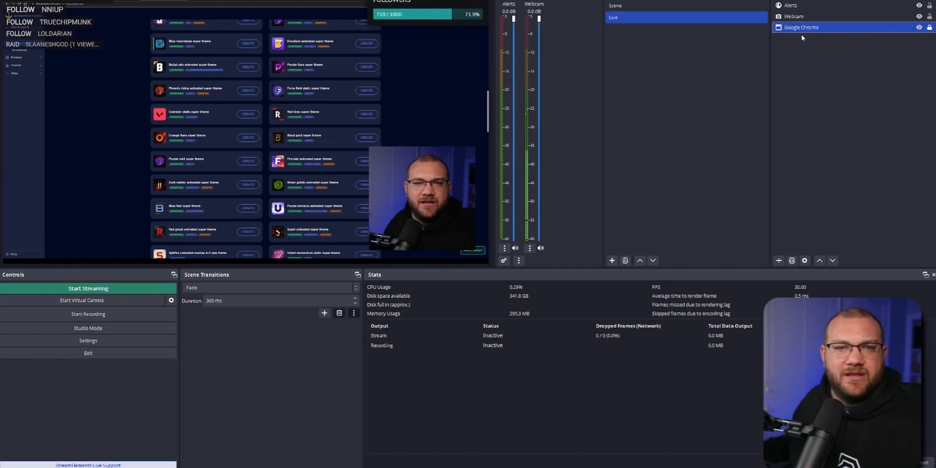
Open the OBS settings, and enlarge and reposition the settings window.
click(115, 343)
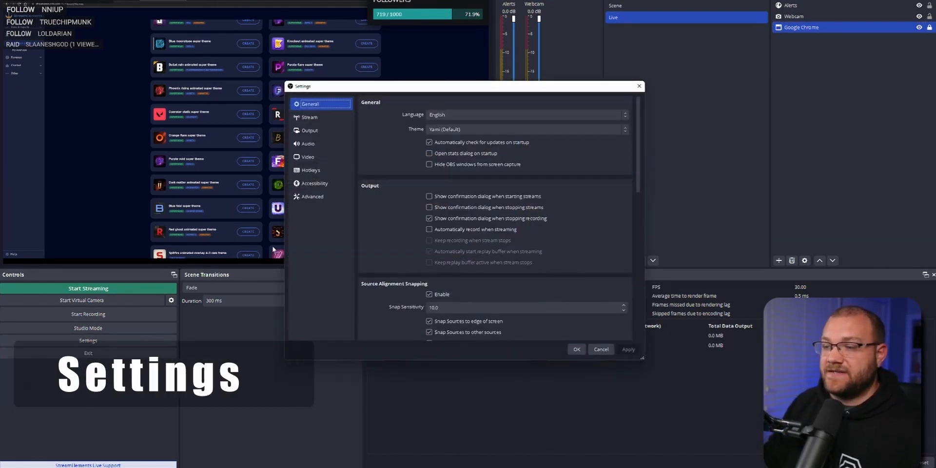
drag(640, 357, 720, 408)
drag(516, 92, 448, 53)
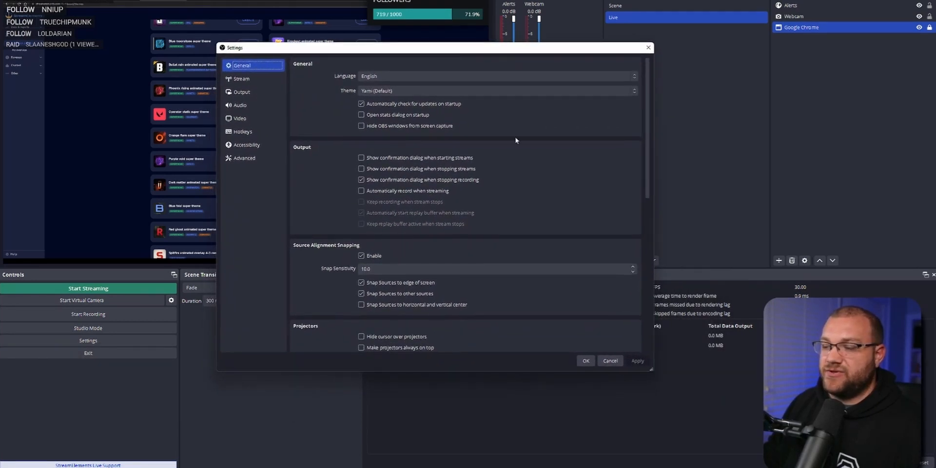
drag(650, 367, 789, 441)
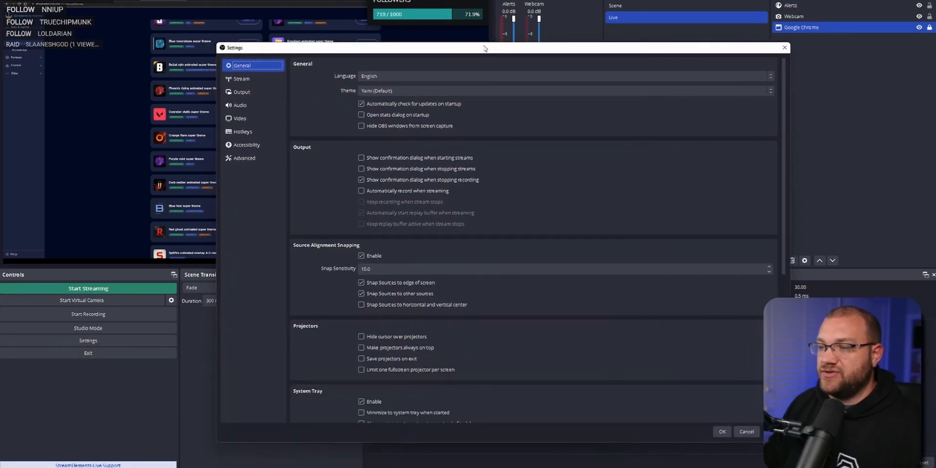
drag(485, 49, 427, 29)
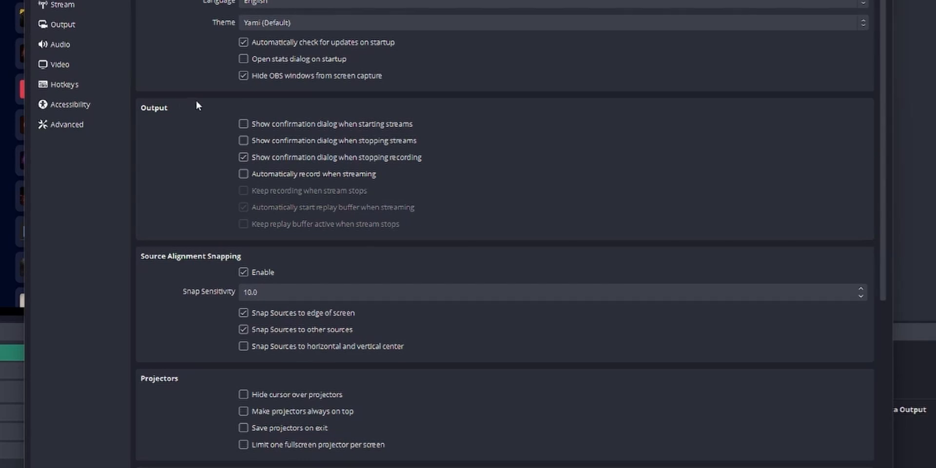
Turn off hiding OBS windows from screen capture, and enable the confirmation dialogs for starting and stopping streams.
click(243, 76)
scroll(212, 260, down, 2)
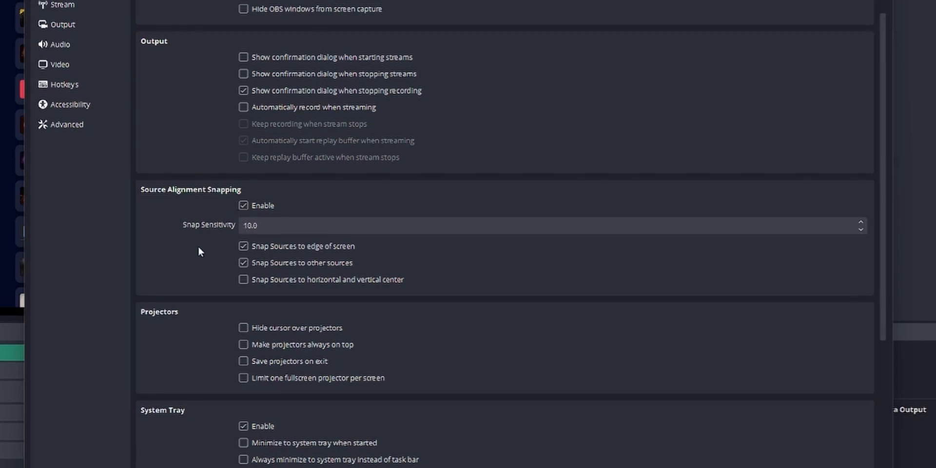
scroll(198, 246, up, 2)
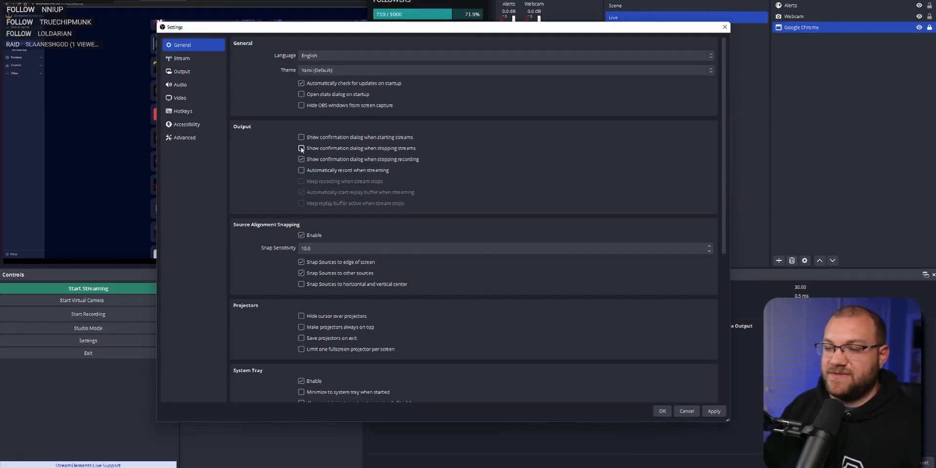
click(302, 137)
click(301, 148)
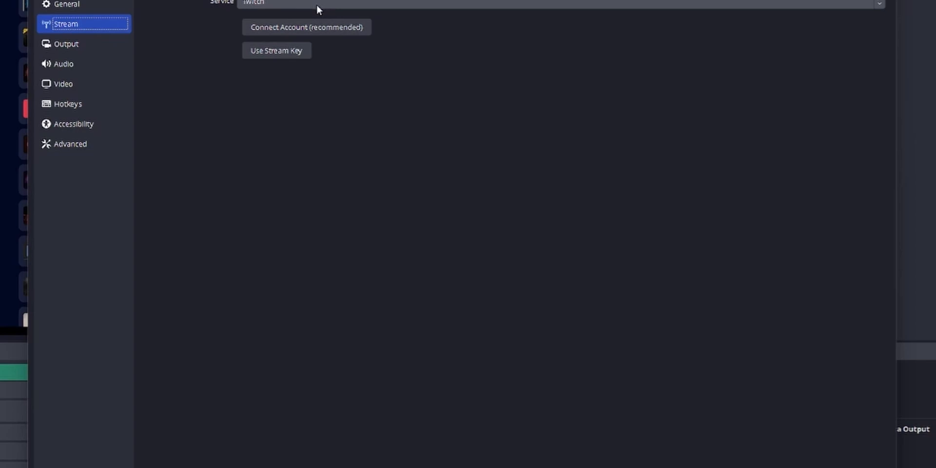
Open the Twitch account login from the stream settings, close it, and choose Custom as the streaming service.
click(313, 28)
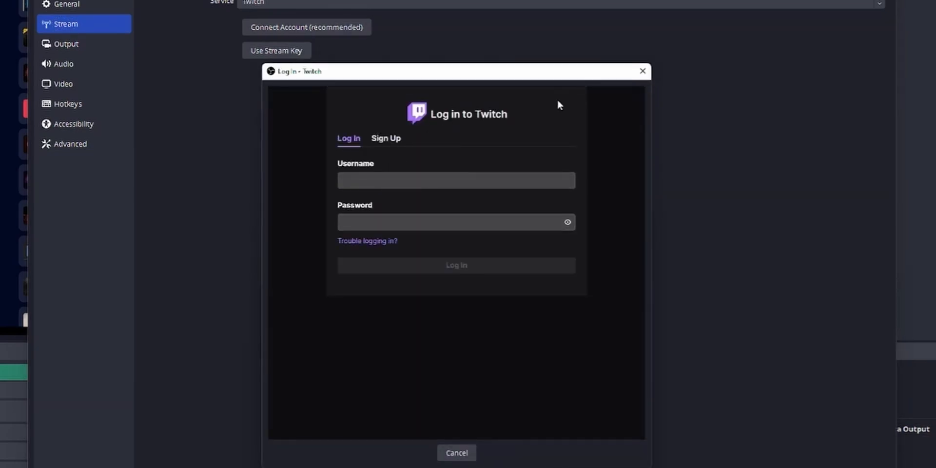
click(643, 70)
click(299, 3)
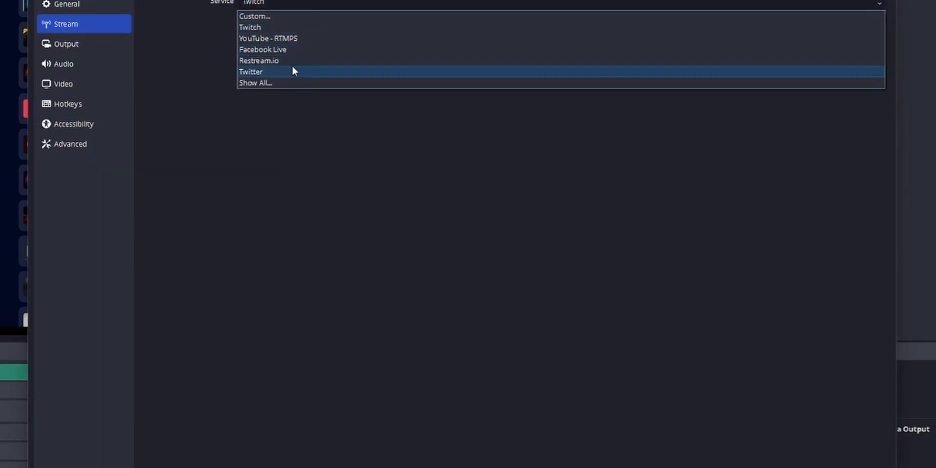
click(270, 16)
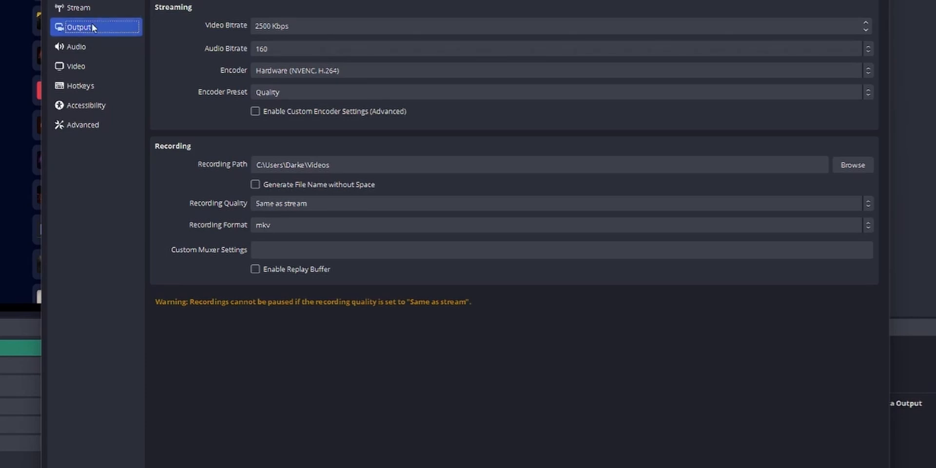
Switch the output mode to Advanced and set the streaming encoder to NVIDIA NVENC H.264.
click(279, 1)
click(285, 11)
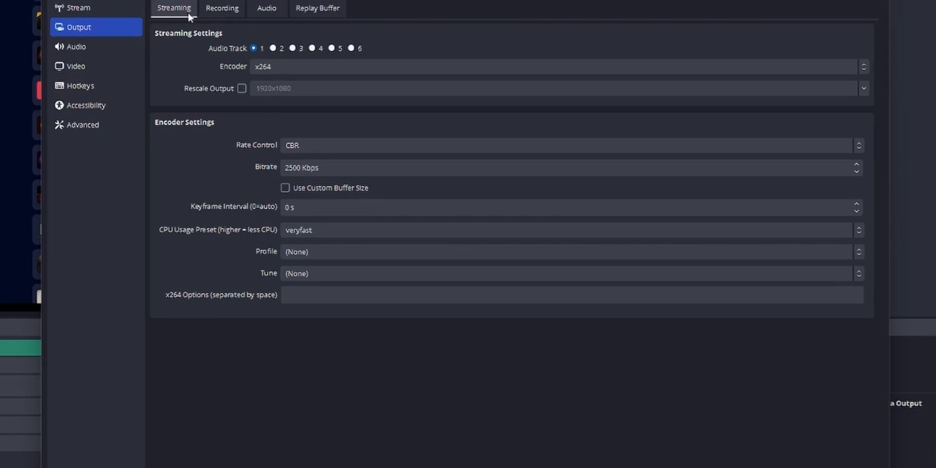
click(311, 66)
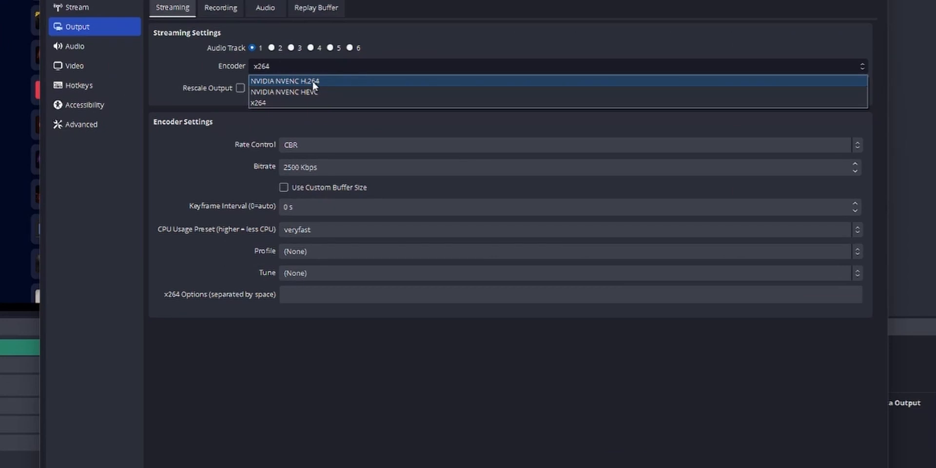
click(340, 108)
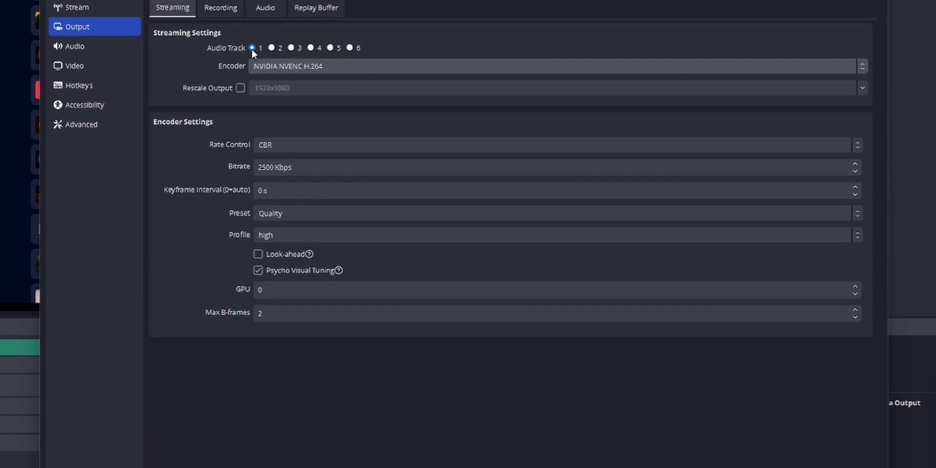
Configure the streaming encoder with CBR rate control, a keyframe interval of 2 s and the Quality preset.
click(278, 146)
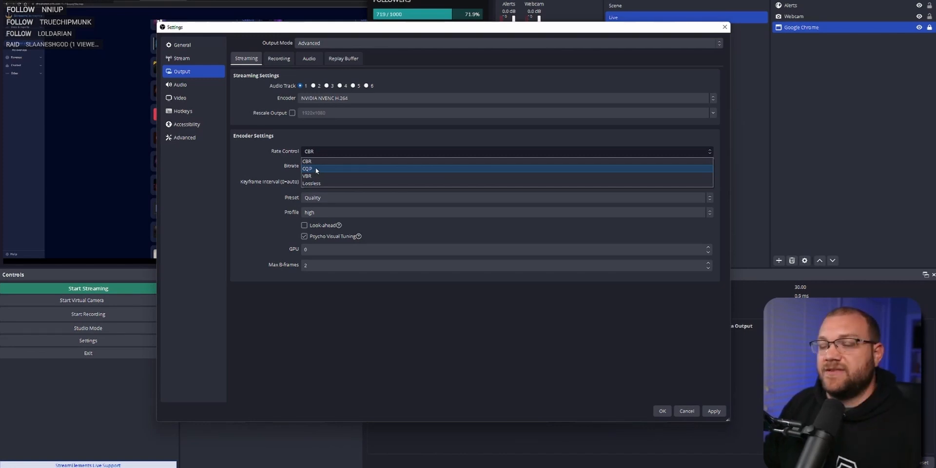
click(318, 150)
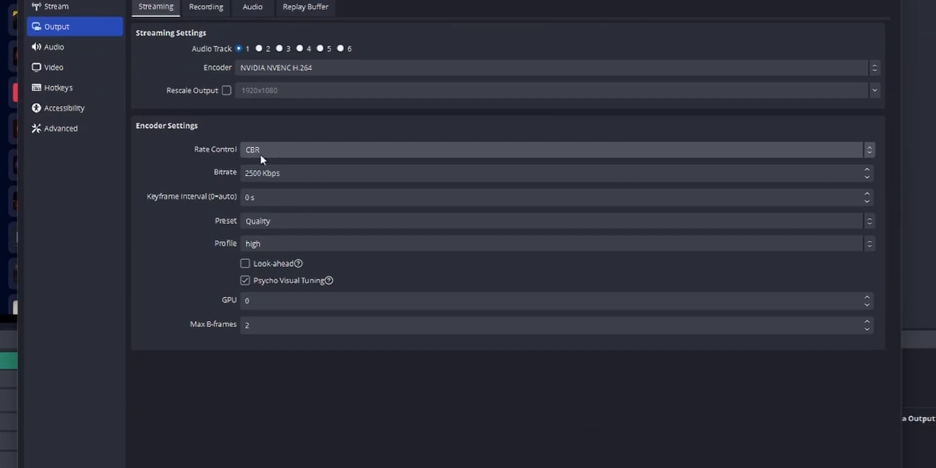
double_click(249, 174)
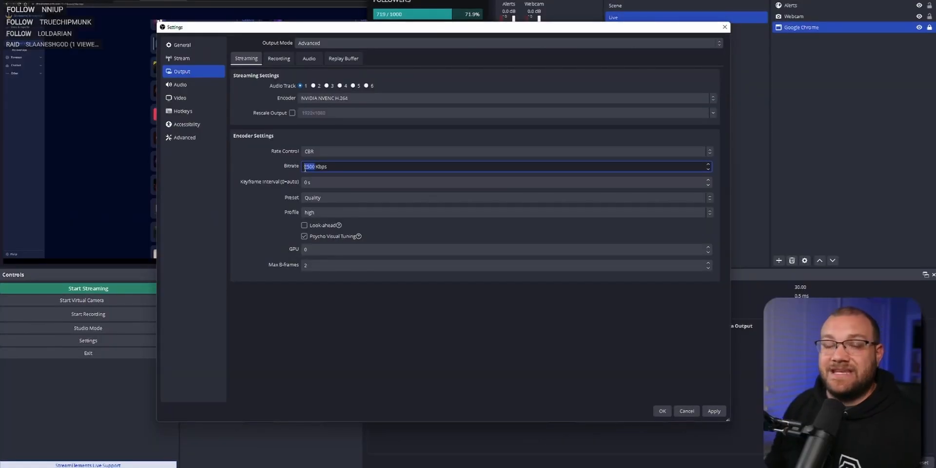
click(271, 182)
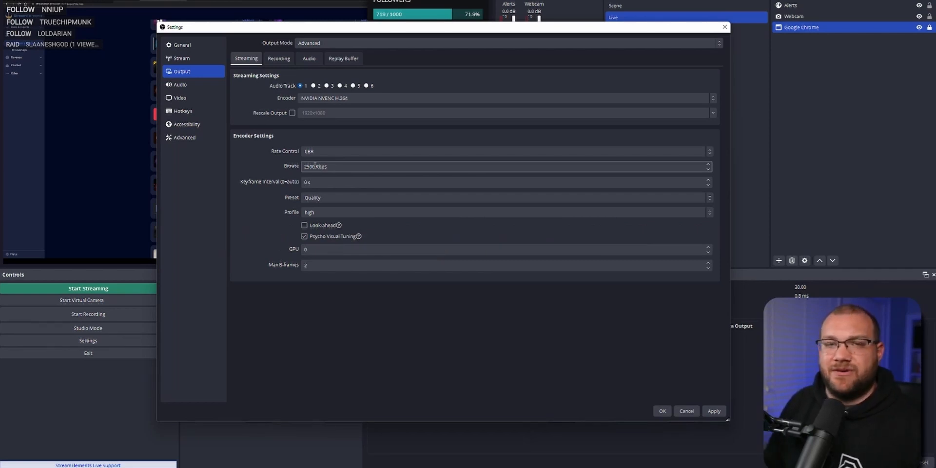
double_click(314, 166)
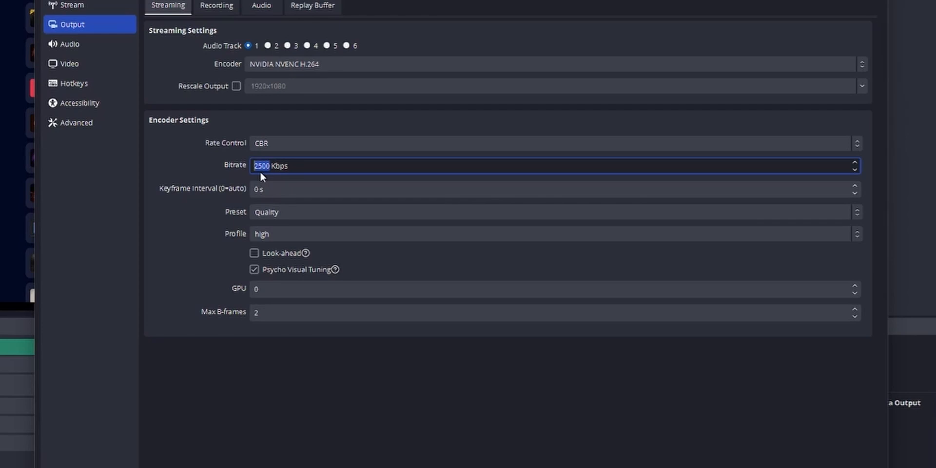
key(Tab)
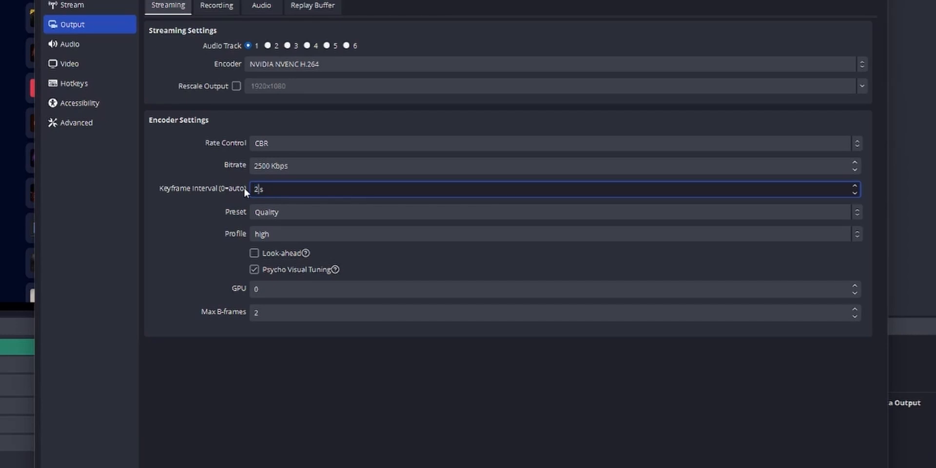
click(268, 212)
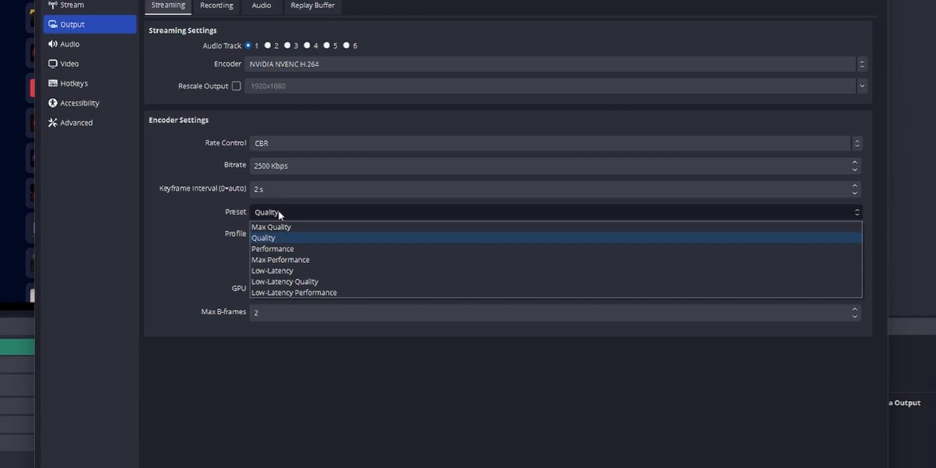
click(281, 236)
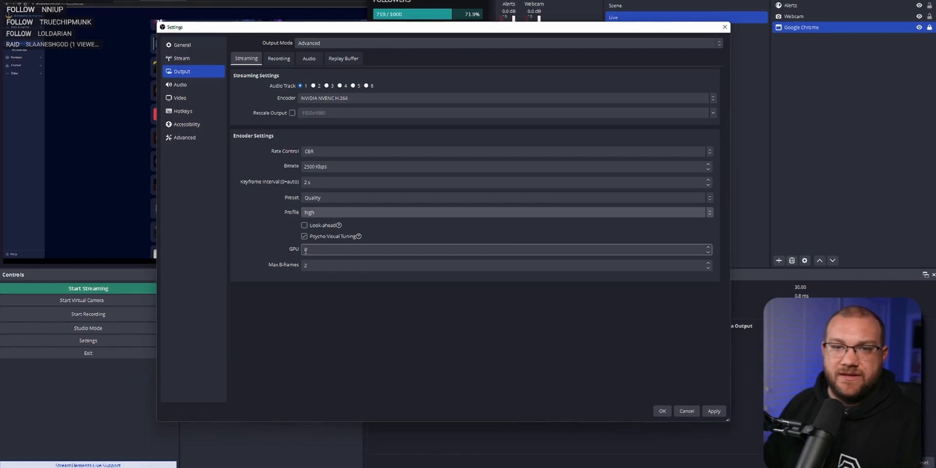
click(319, 265)
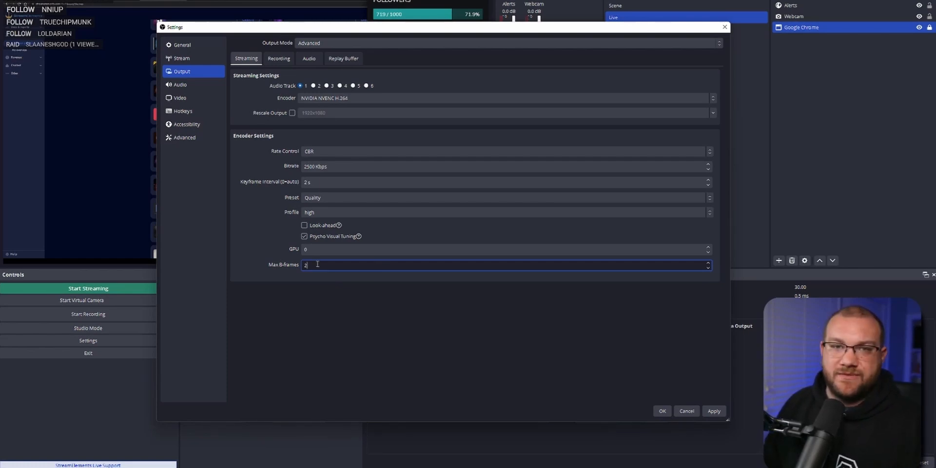
Set the audio bitrate of output Track 1 to 320.
click(309, 58)
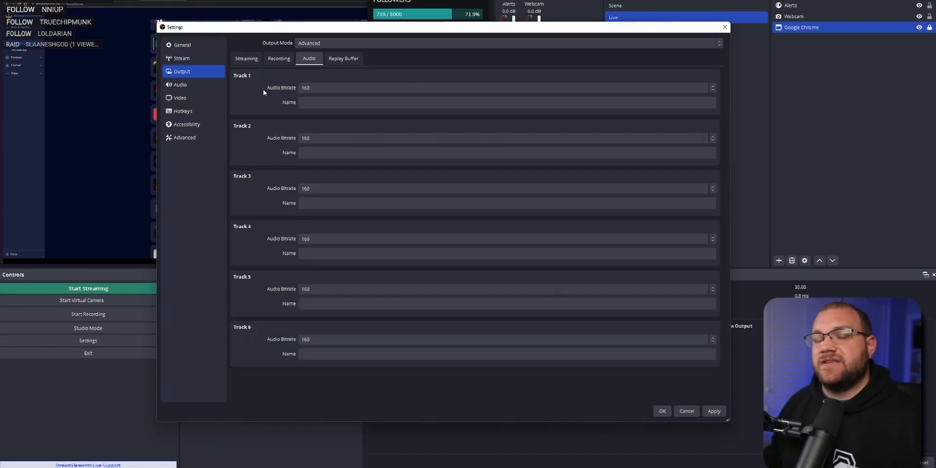
click(322, 89)
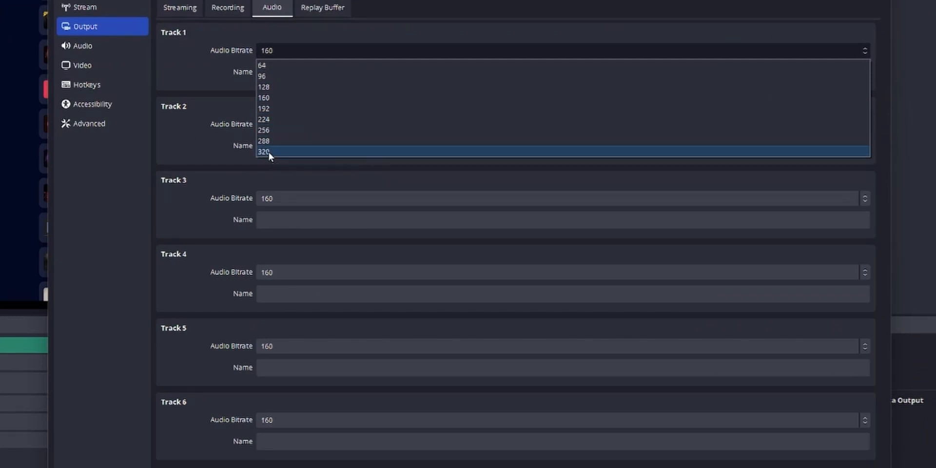
click(268, 152)
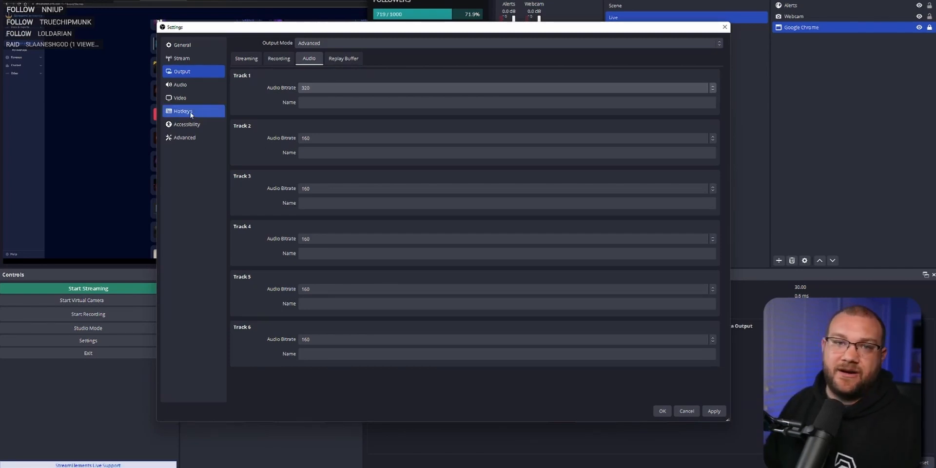
Set the global Mic/Auxiliary Audio device to Mic In (Elgato Wave:XLR) and Desktop Audio to Wave Link System (Elgato Wave:XLR).
click(199, 84)
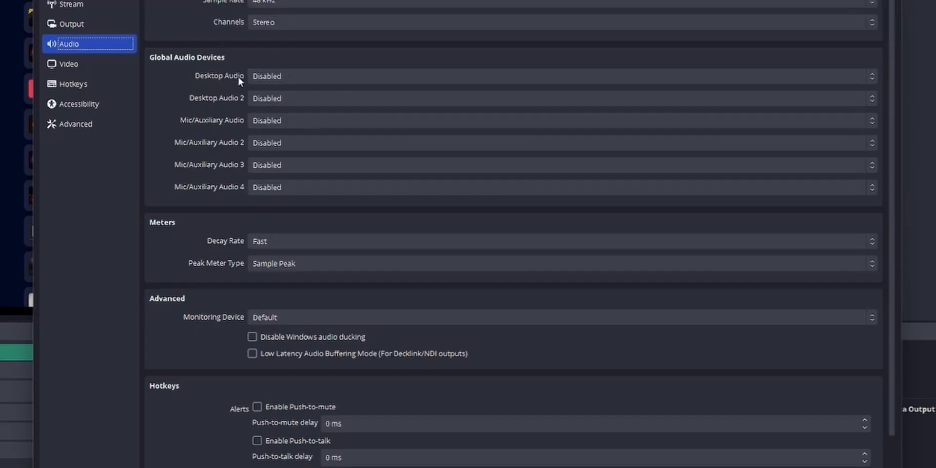
click(279, 78)
click(276, 99)
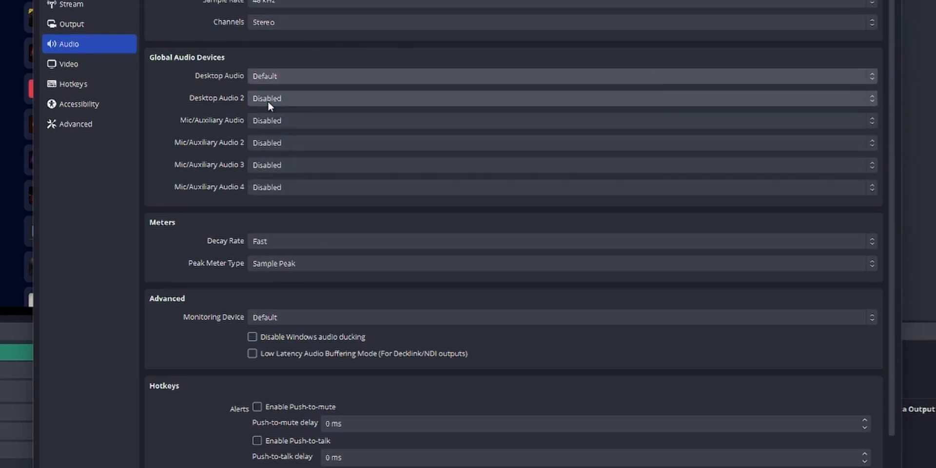
click(277, 121)
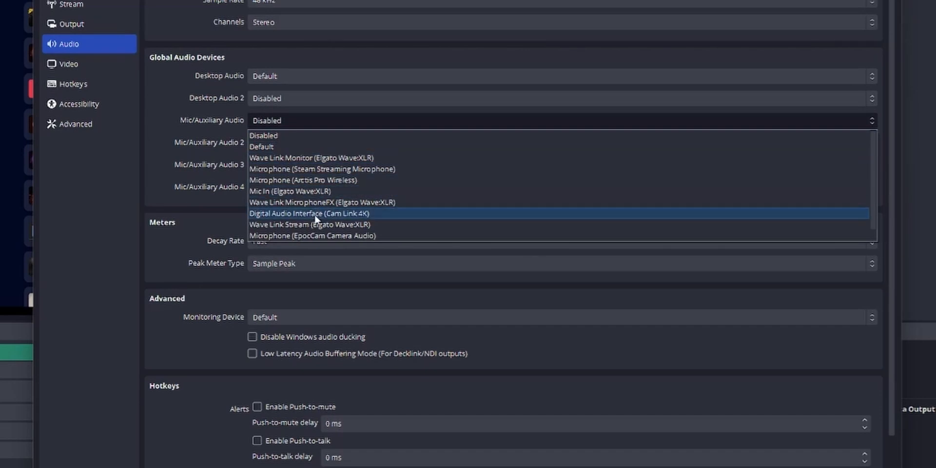
click(276, 192)
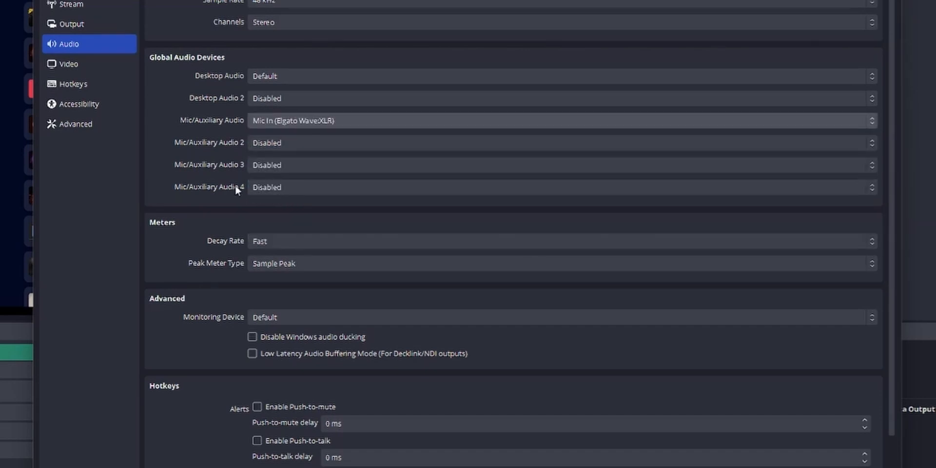
click(281, 75)
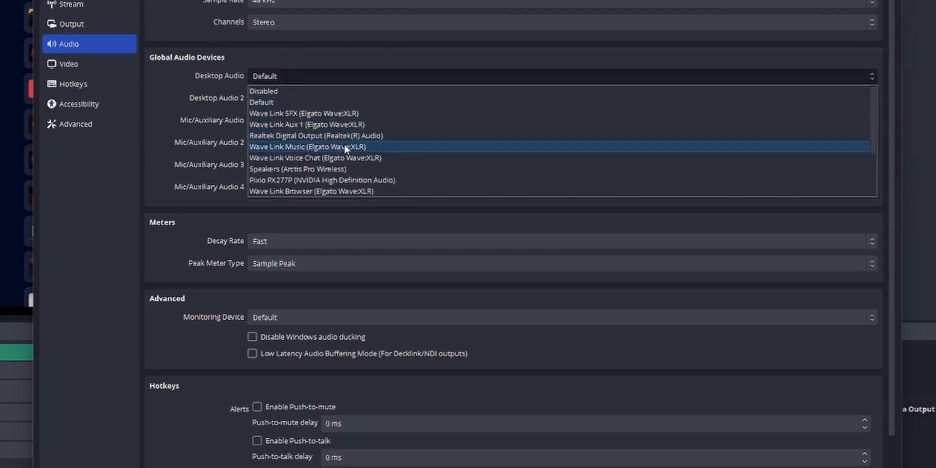
click(276, 146)
Set the audio monitoring device to Speakers (Arctis Pro Wireless).
scroll(230, 264, down, 2)
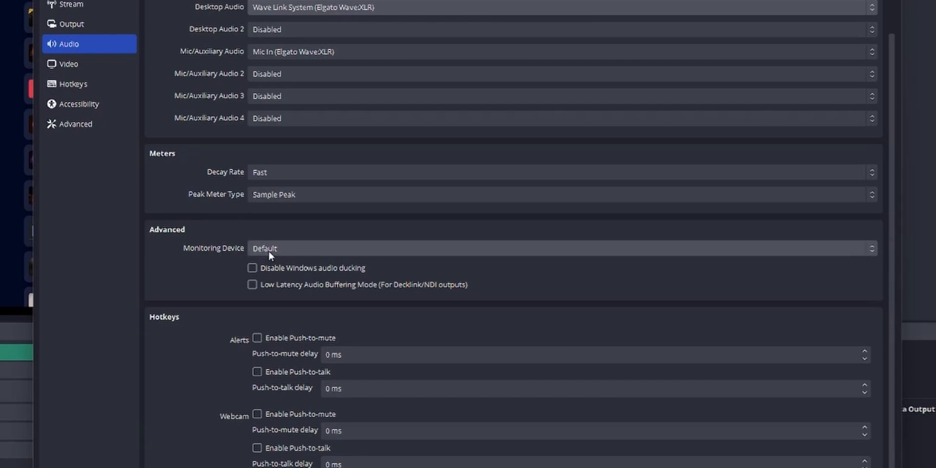
click(307, 250)
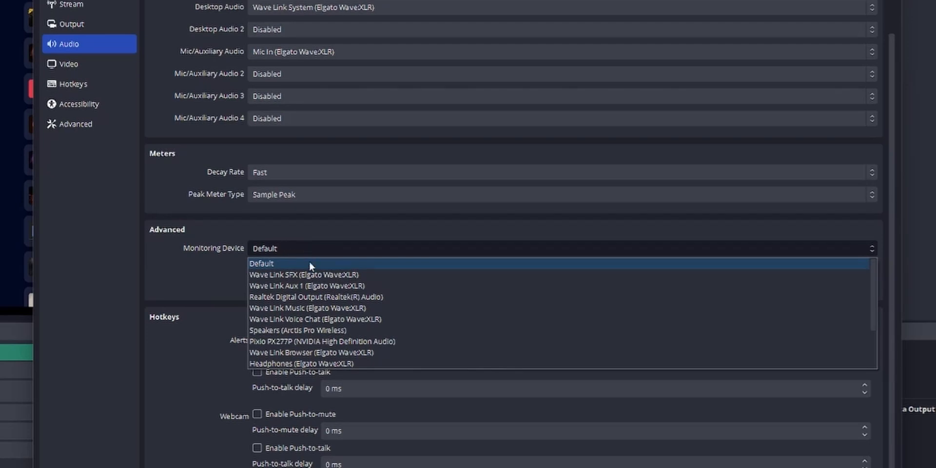
click(322, 330)
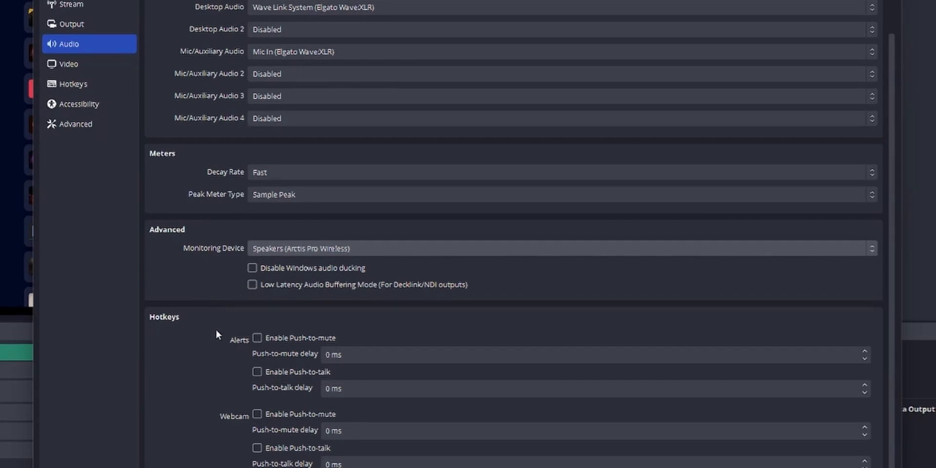
scroll(215, 333, up, 3)
Choose 1280x720 as the output (scaled) resolution in the video settings.
click(69, 64)
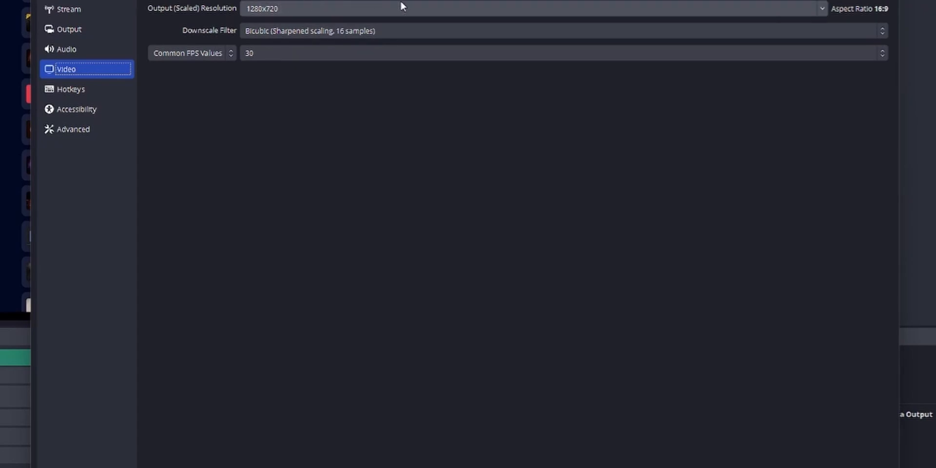
click(820, 9)
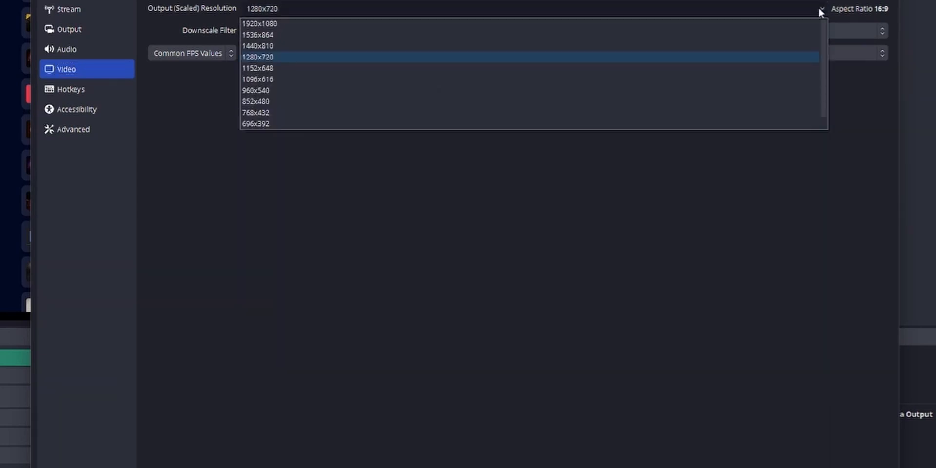
click(262, 58)
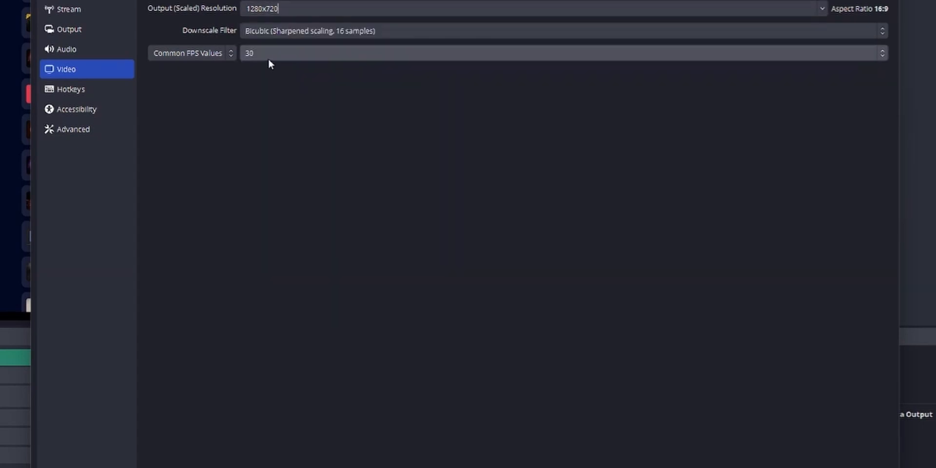
Set the downscale filter to Lanczos (Sharpened scaling, 36 samples) and the common FPS value to 59.94.
click(279, 33)
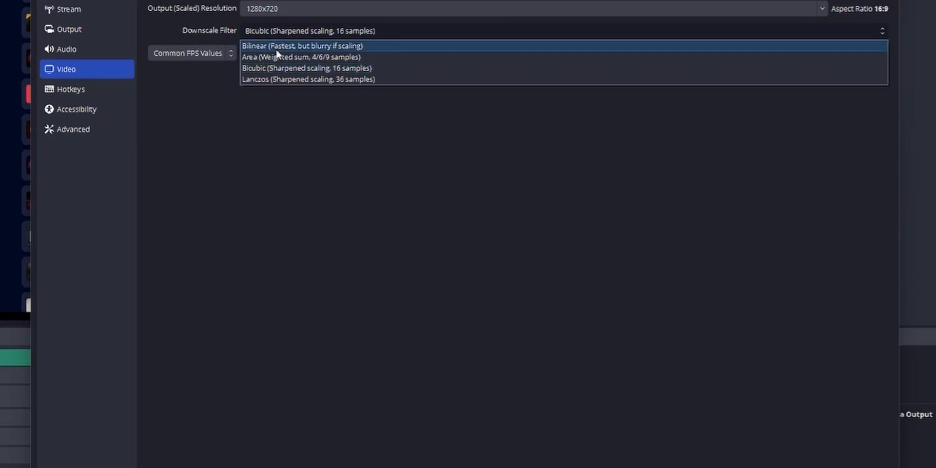
click(289, 79)
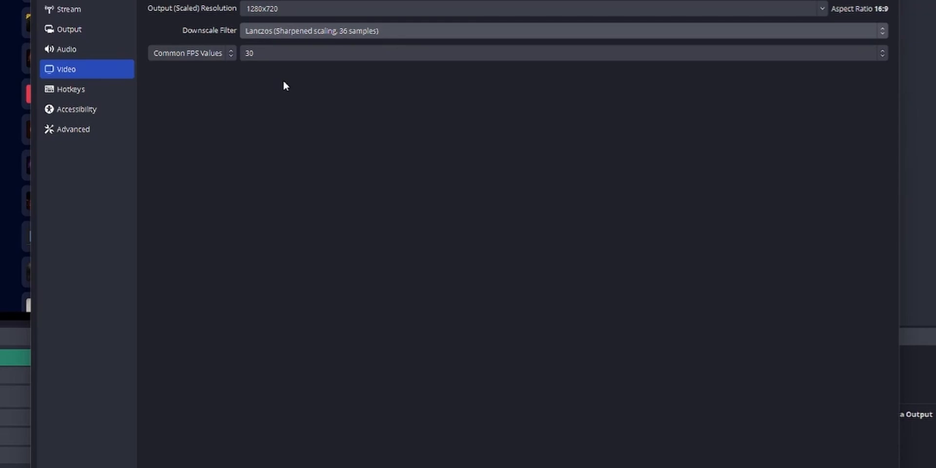
click(302, 33)
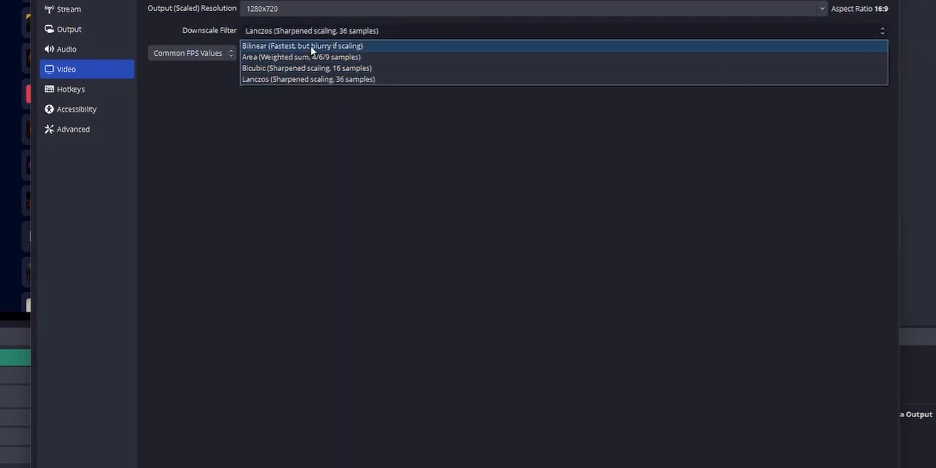
click(203, 110)
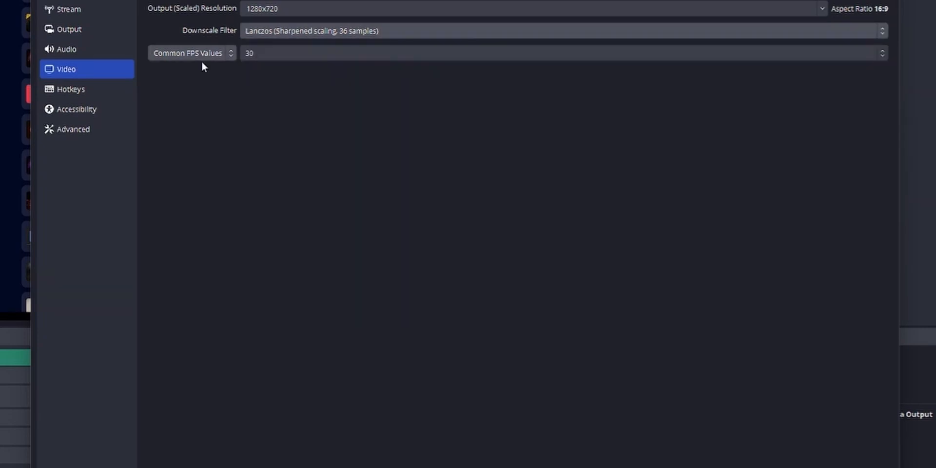
click(308, 52)
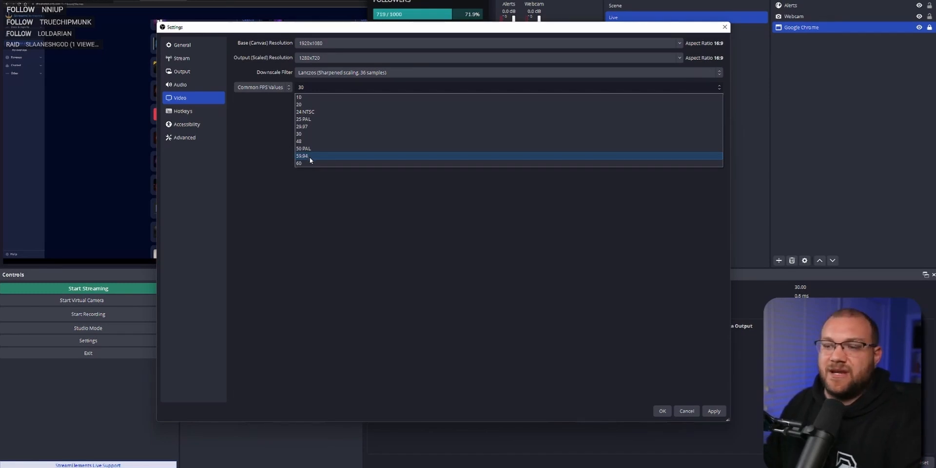
click(309, 156)
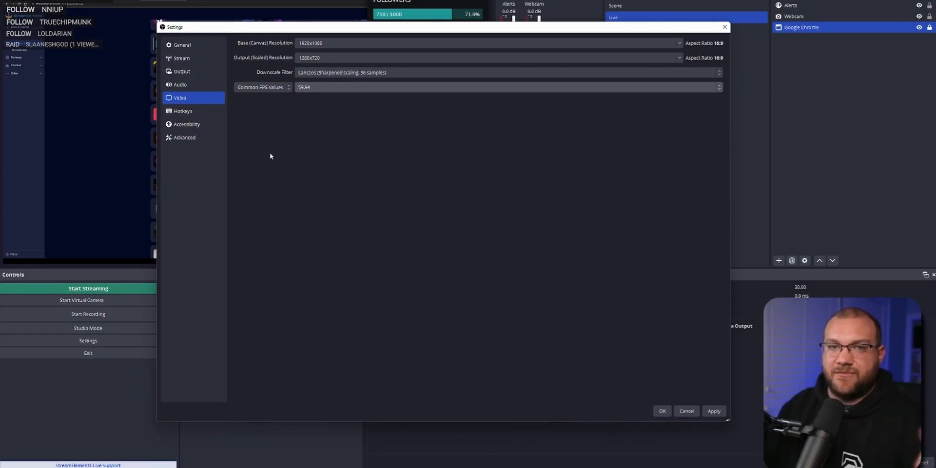
Assign Shift + F1 as the hotkey for switching to the Live scene.
click(183, 111)
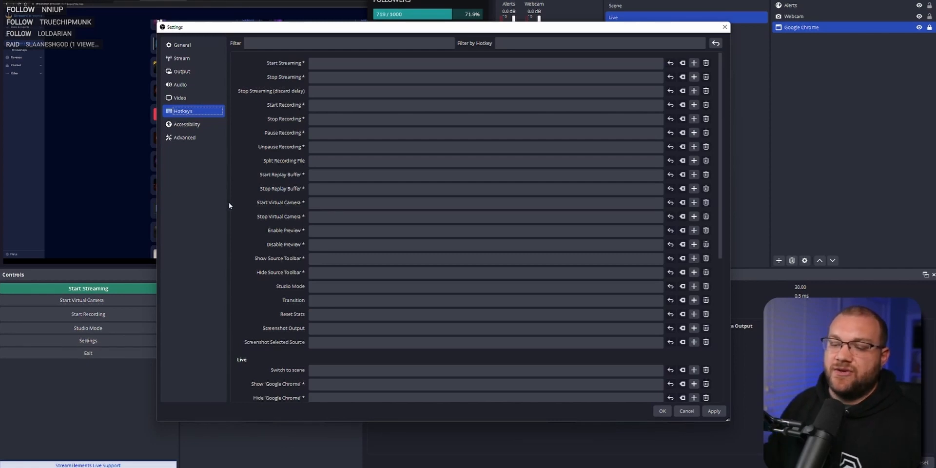
scroll(251, 219, down, 5)
click(311, 218)
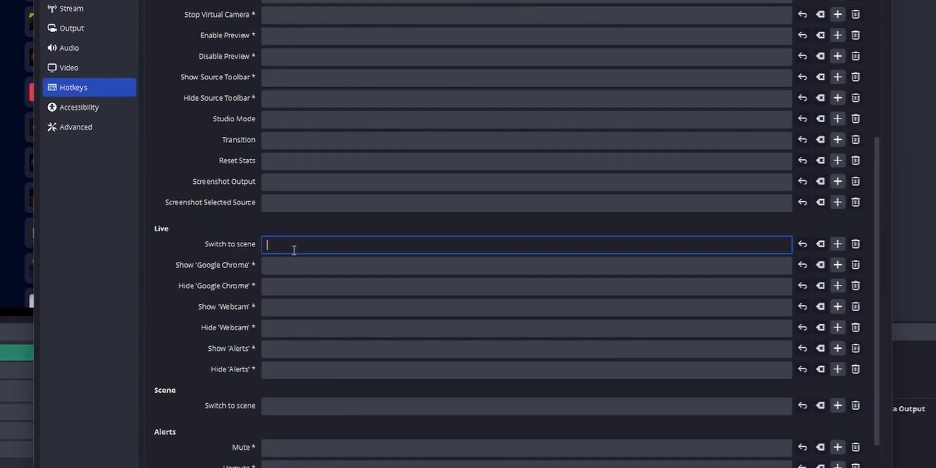
key(shift+F1)
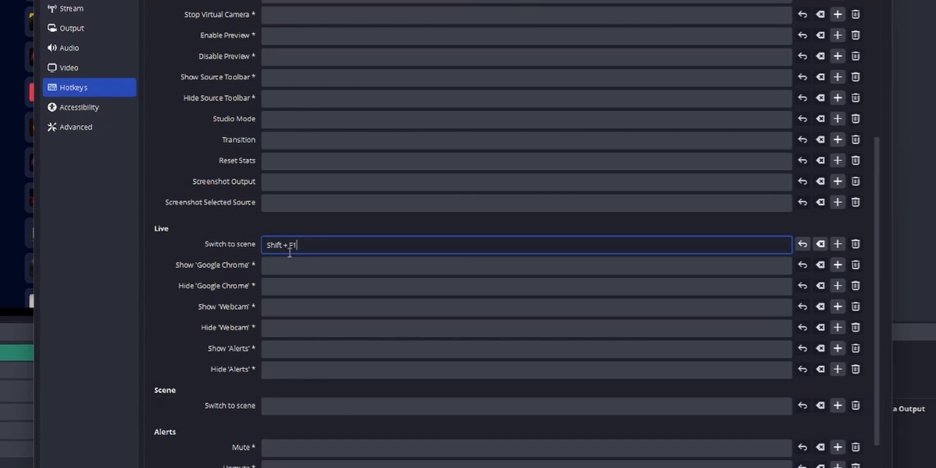
scroll(289, 251, down, 3)
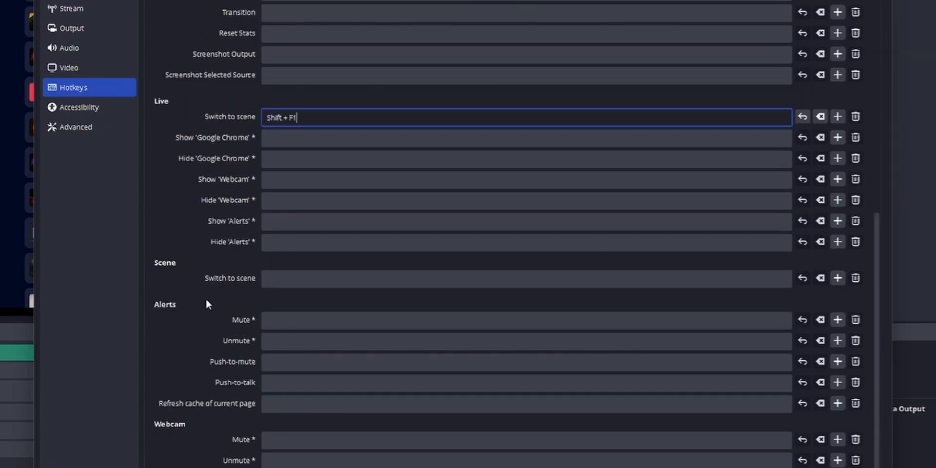
Assign Shift + F2 as the hotkey for switching to the scene named Scene.
click(289, 279)
key(shift+F2)
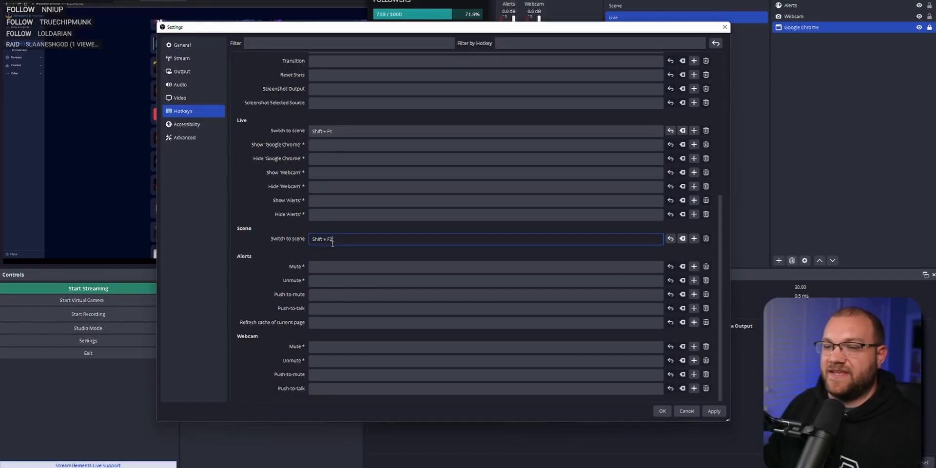
Review the accessibility colours and the advanced settings, including the process priority choices, stream delay, automatic reconnect and browser source hardware acceleration.
click(78, 108)
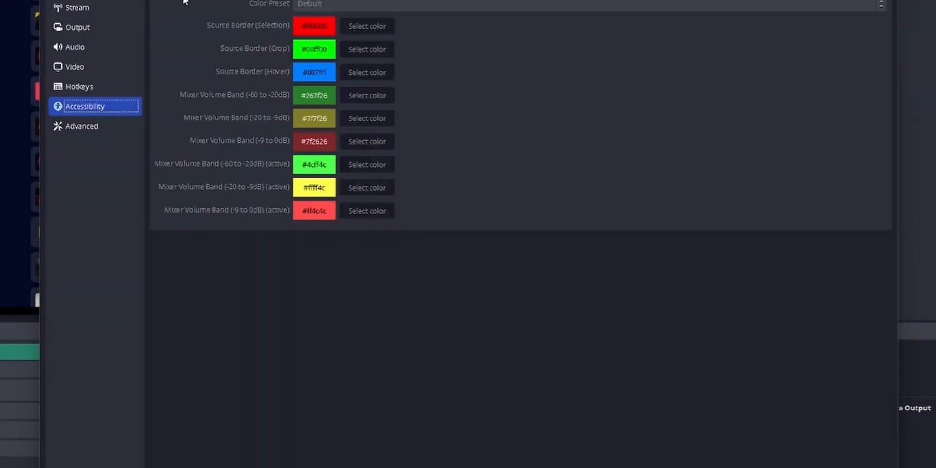
click(80, 126)
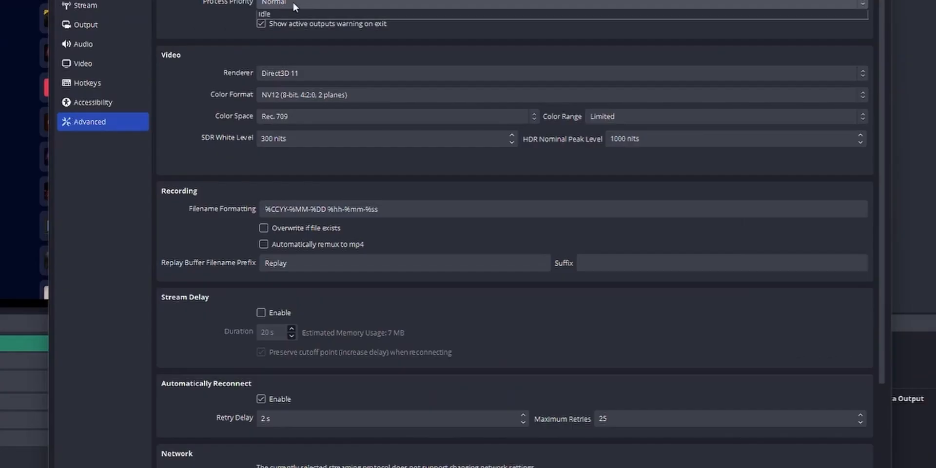
click(322, 56)
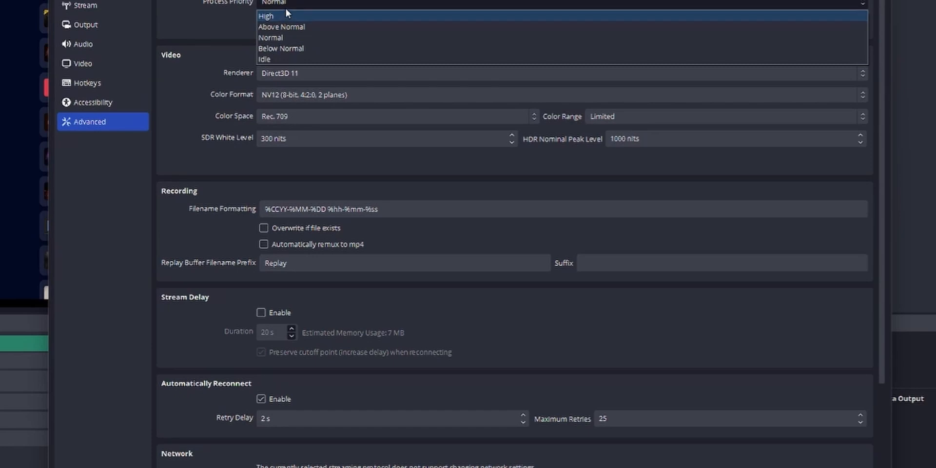
click(218, 64)
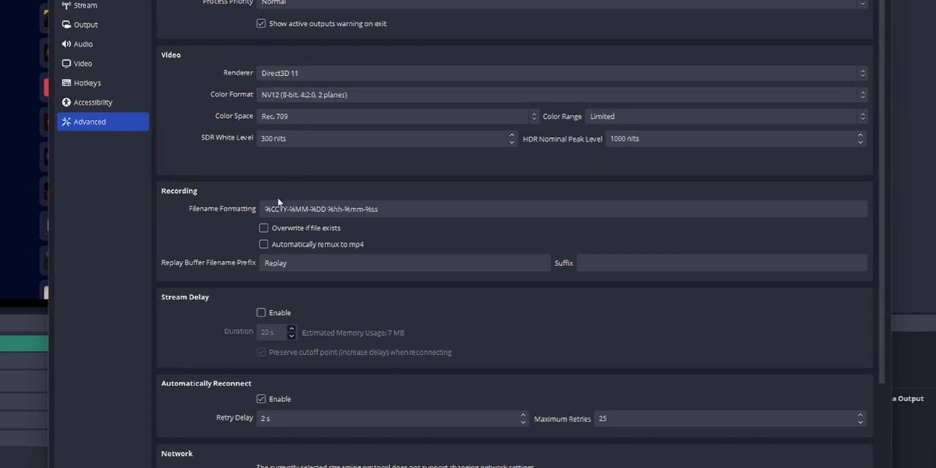
scroll(221, 223, down, 4)
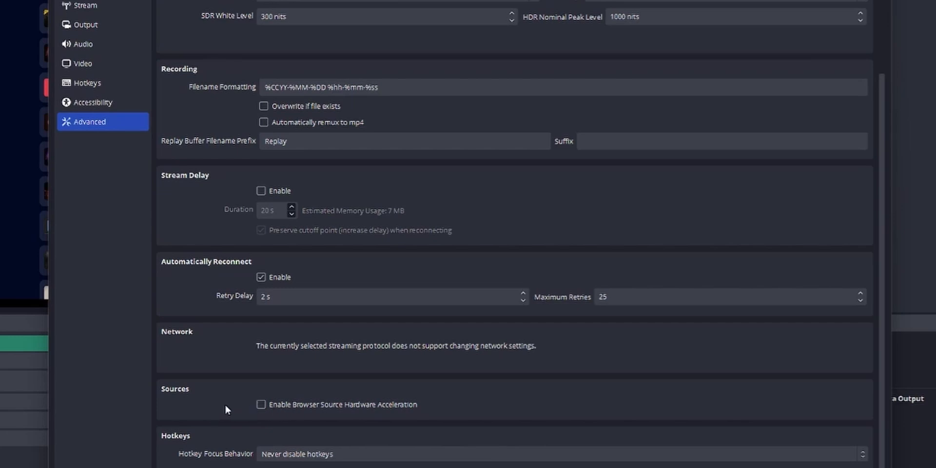
scroll(224, 407, up, 3)
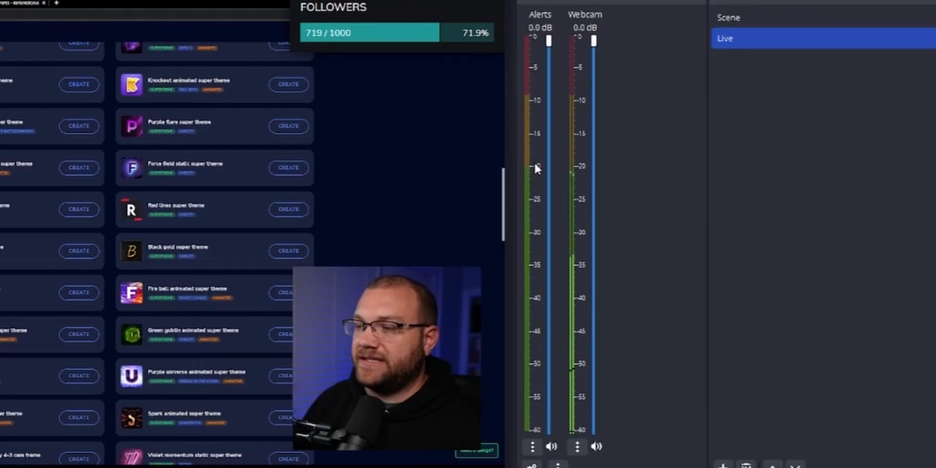
Set audio monitoring for the Alerts source to Monitor and Output in the advanced audio properties.
right_click(505, 87)
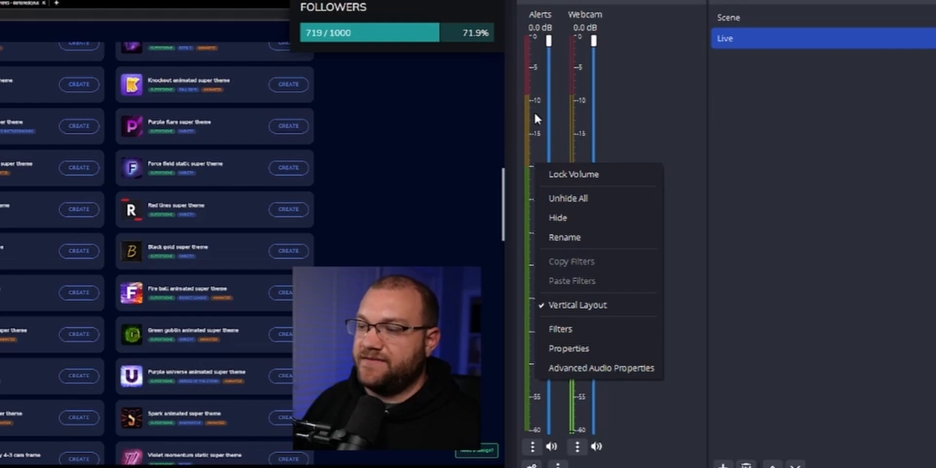
click(596, 366)
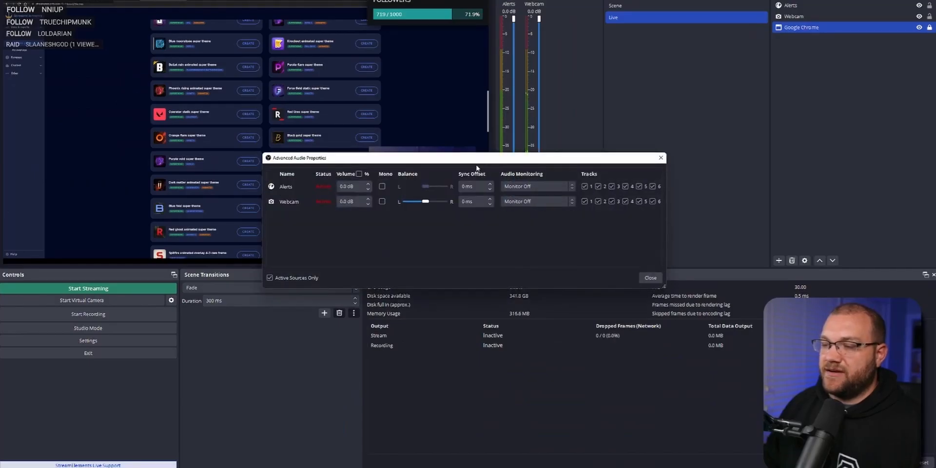
drag(476, 159, 428, 103)
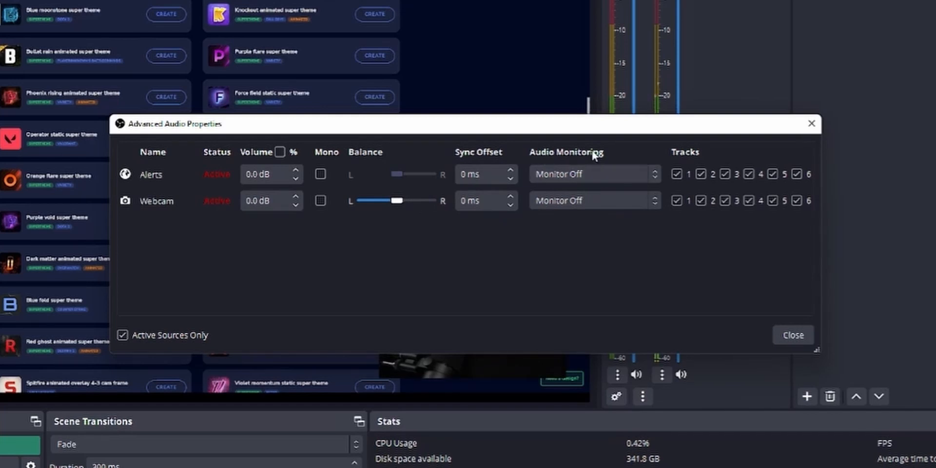
click(569, 178)
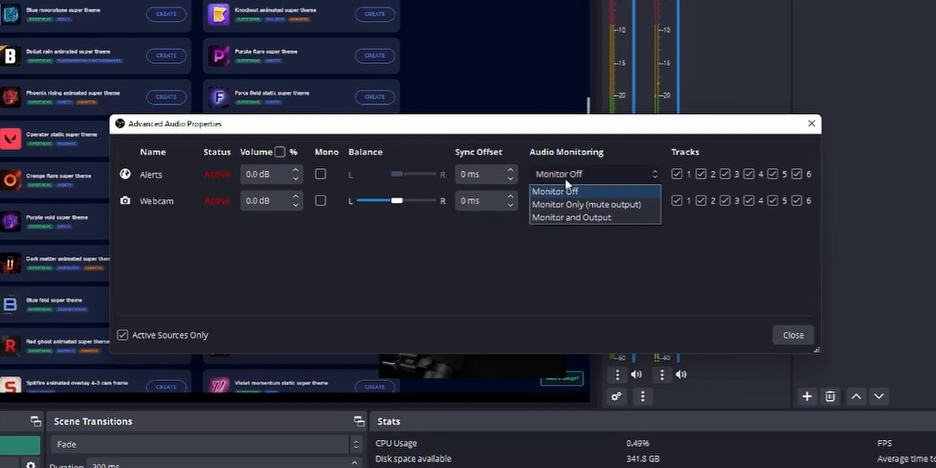
click(587, 217)
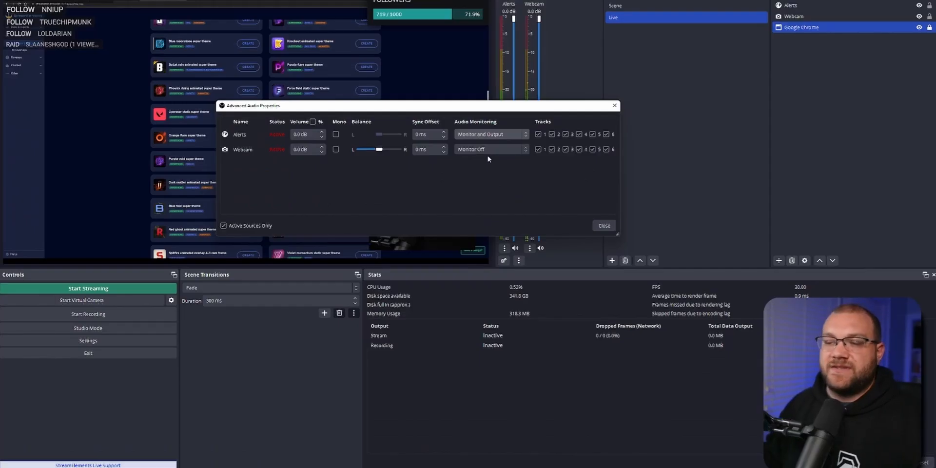
click(604, 226)
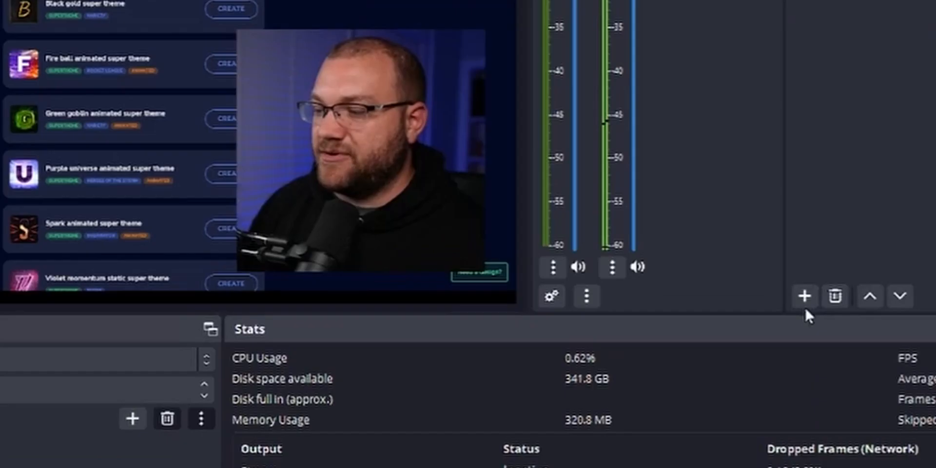
Add a new scene named Camera.
click(612, 261)
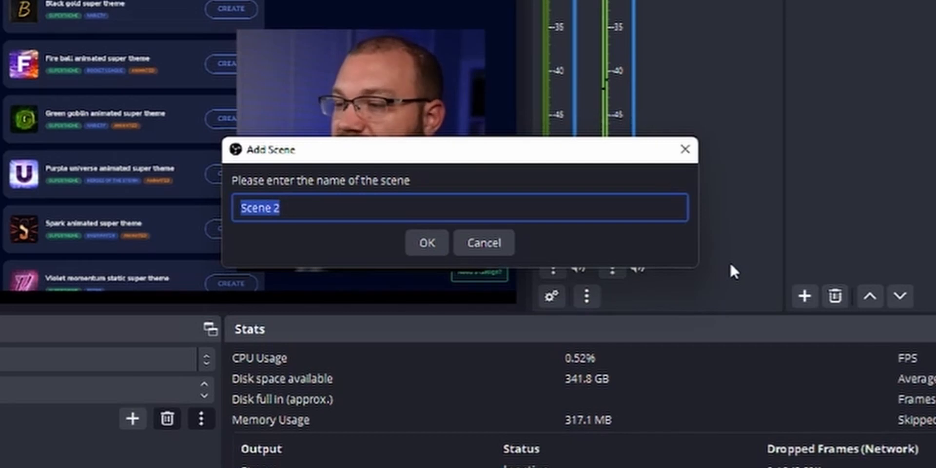
text(Camera)
click(425, 242)
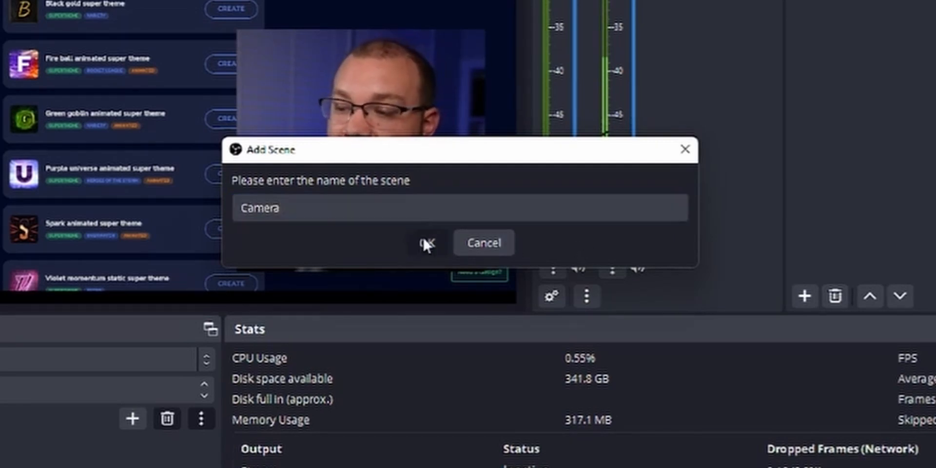
Add the existing Webcam video capture device as a source in the Camera scene.
right_click(643, 37)
mouse_move(677, 45)
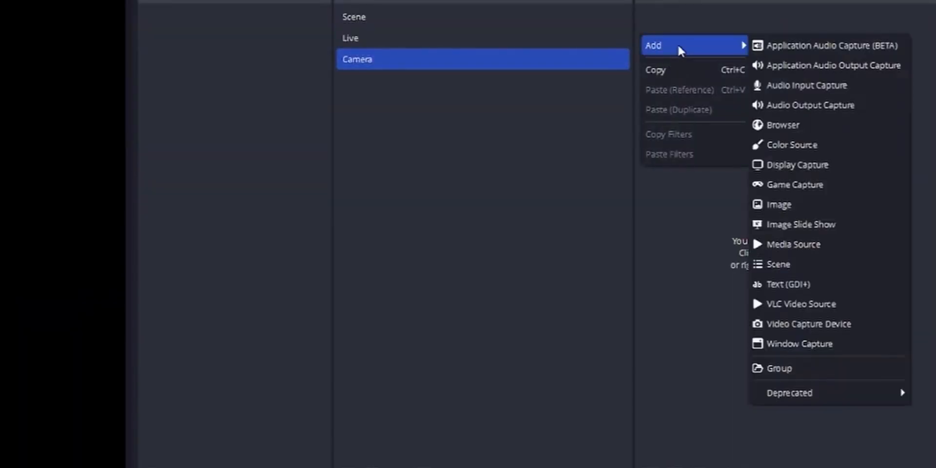
click(807, 324)
click(15, 371)
click(8, 394)
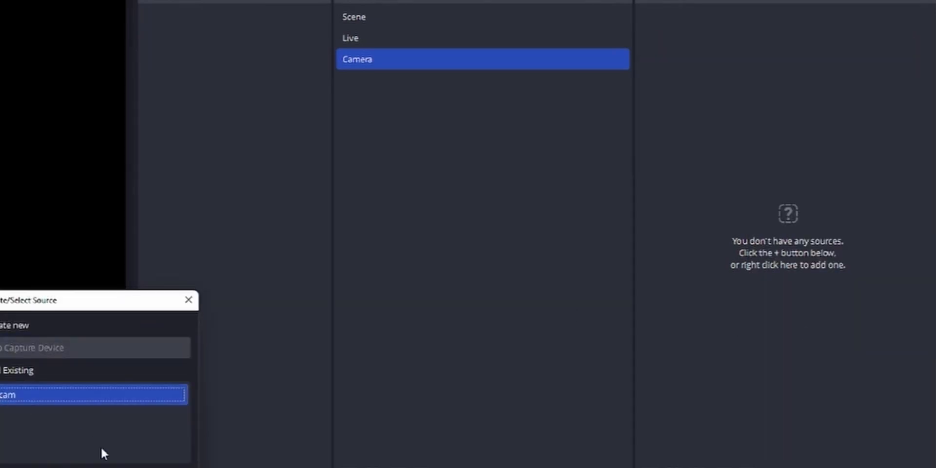
click(109, 466)
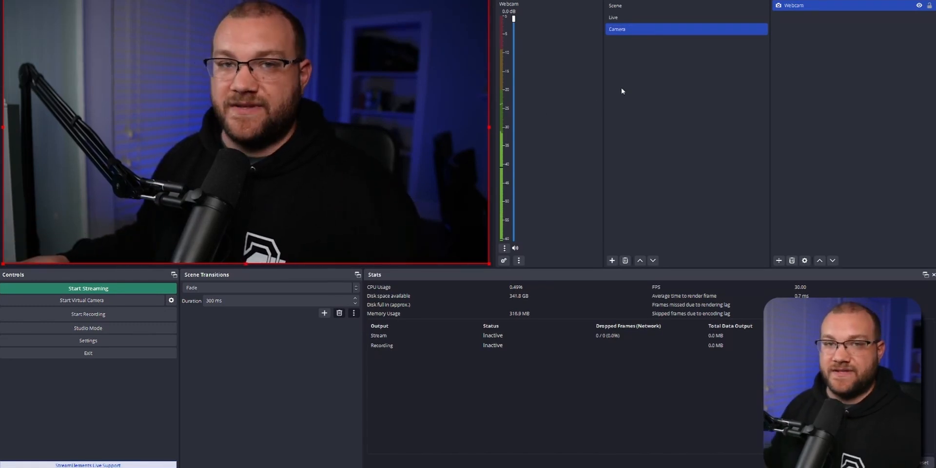
Add the existing Camera scene as a source in the Live scene and scale it down to the lower-right quarter of the canvas.
click(629, 20)
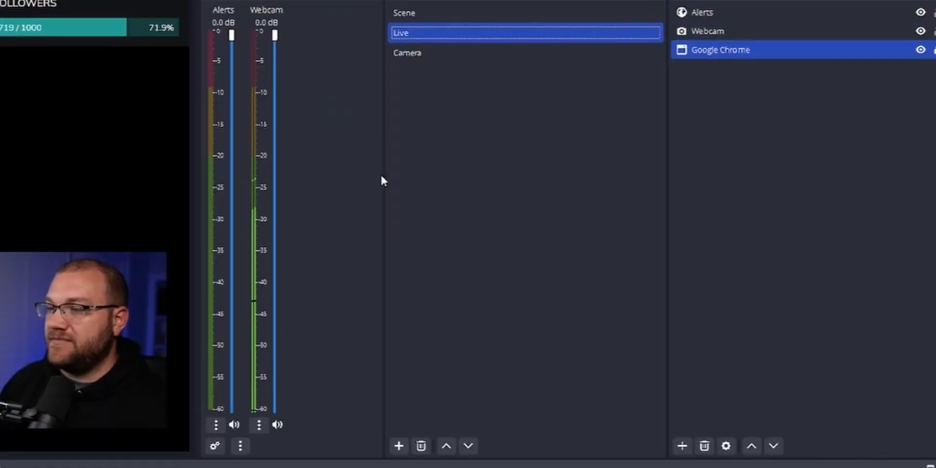
click(682, 446)
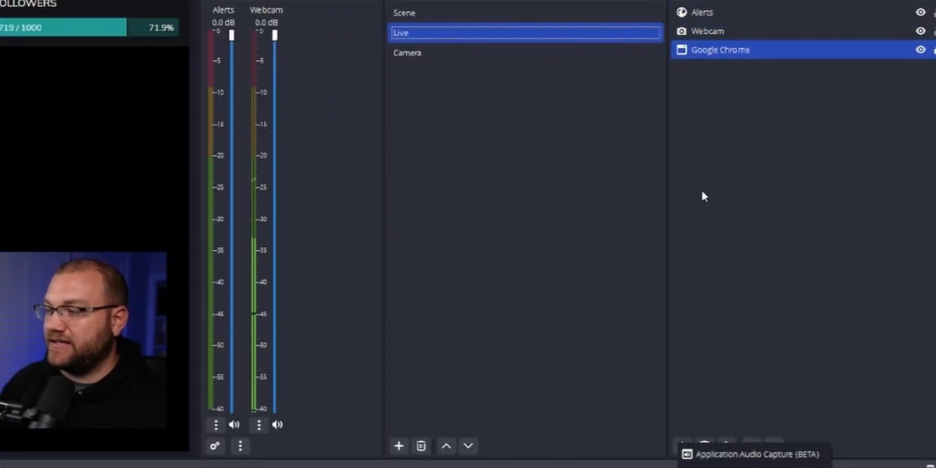
right_click(679, 86)
mouse_move(723, 96)
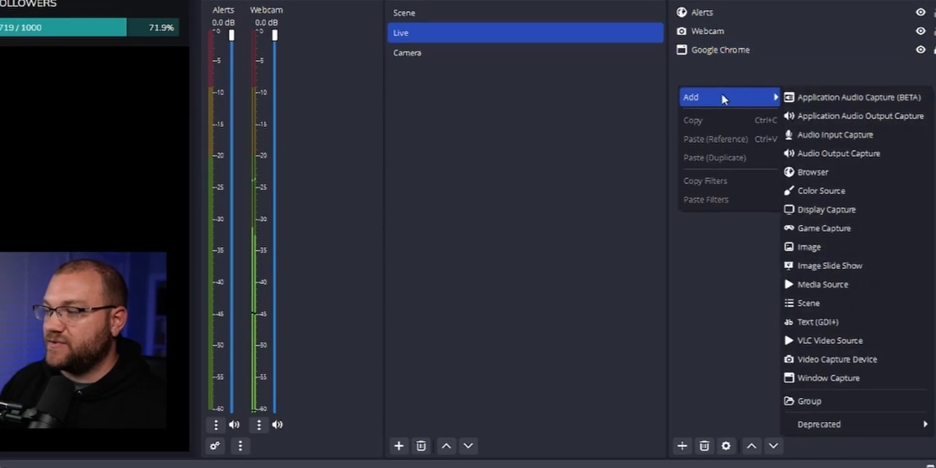
click(820, 298)
click(48, 349)
click(104, 372)
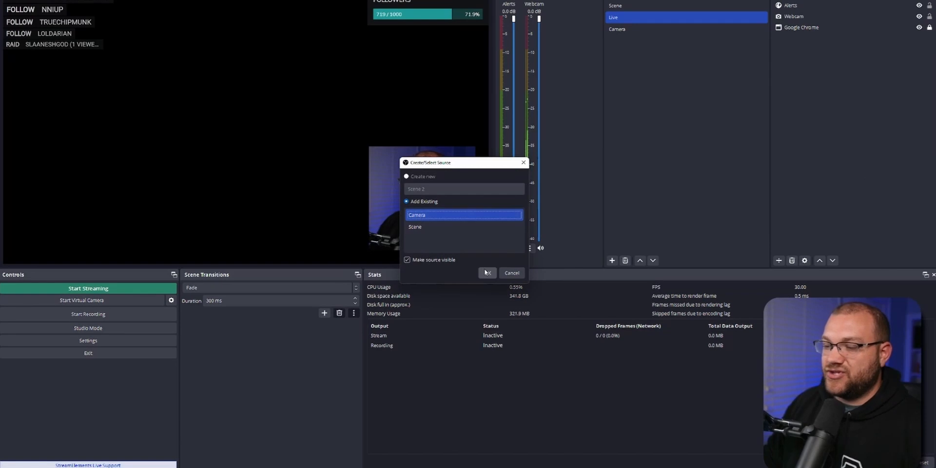
click(487, 273)
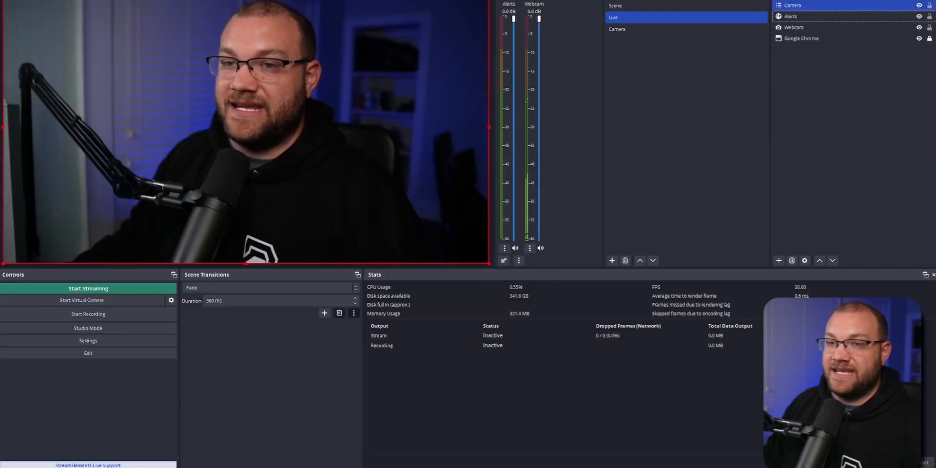
drag(3, 0, 245, 127)
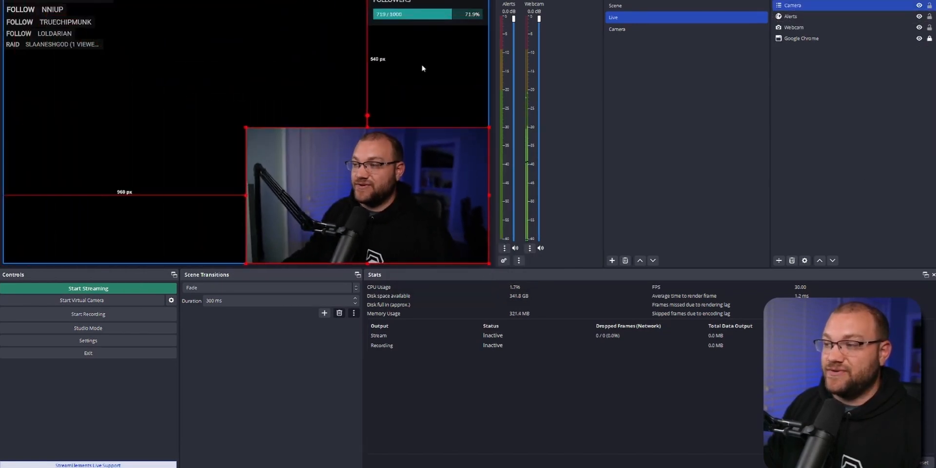
Add a Color Correction effect filter to the Webcam source in the Camera scene and reduce its saturation to the minimum.
click(615, 30)
right_click(799, 5)
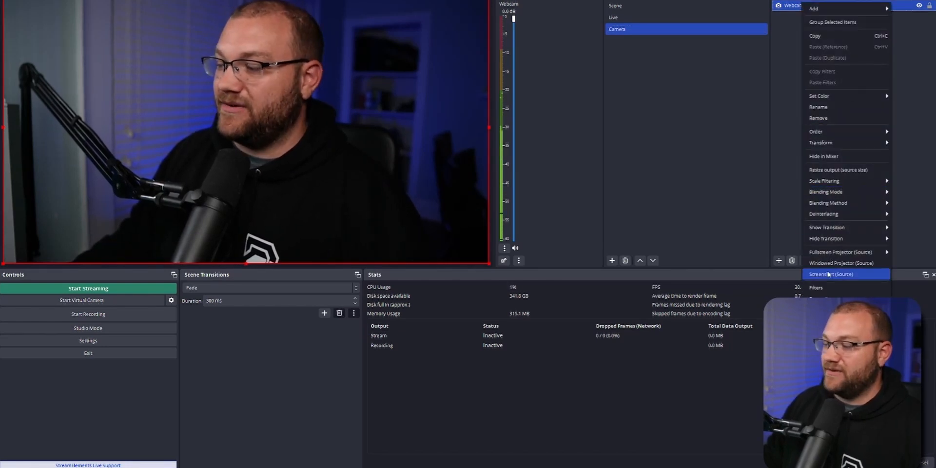
click(824, 288)
click(316, 349)
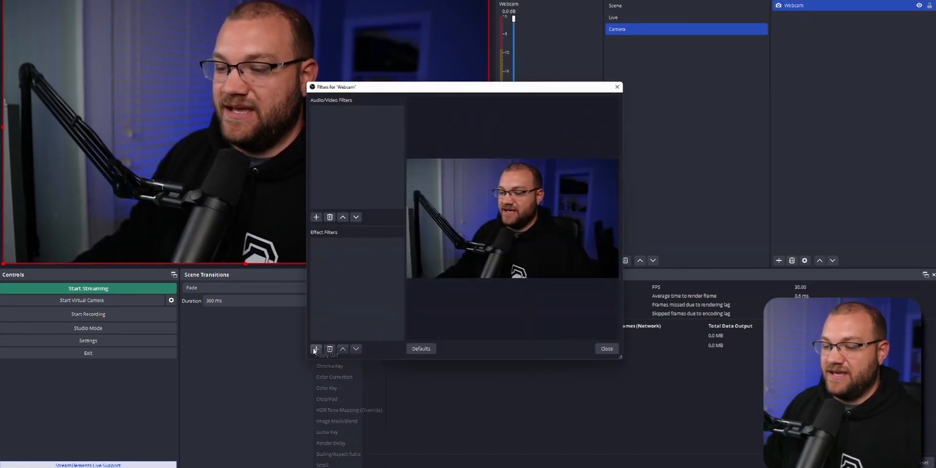
click(337, 378)
click(443, 235)
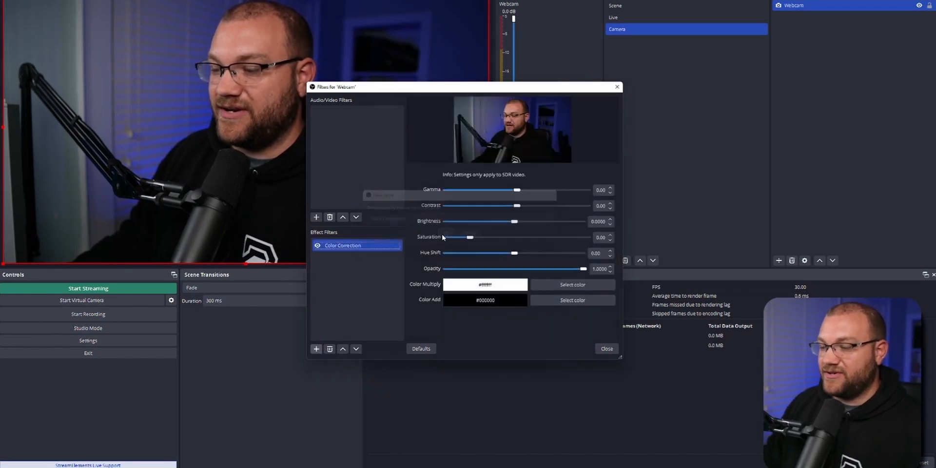
drag(469, 236, 390, 237)
click(607, 349)
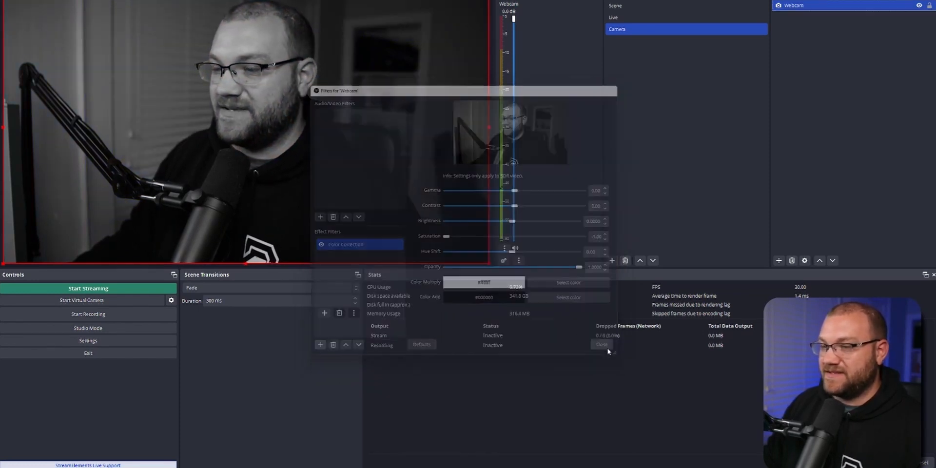
Move the Camera source in the Live scene to about 196 px from the canvas's right edge and 84 px from its bottom edge.
click(632, 15)
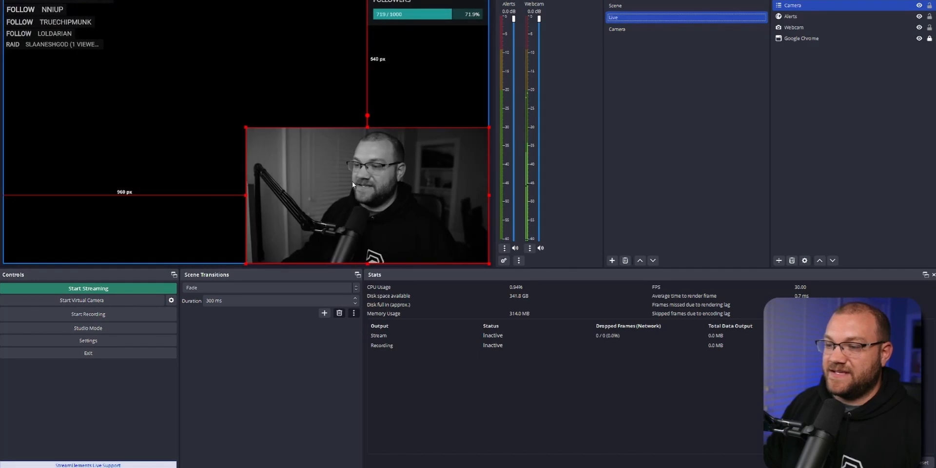
mouse_move(352, 182)
mouse_down()
mouse_move(253, 85)
mouse_move(343, 139)
mouse_move(296, 162)
mouse_move(276, 142)
mouse_move(344, 167)
mouse_up()
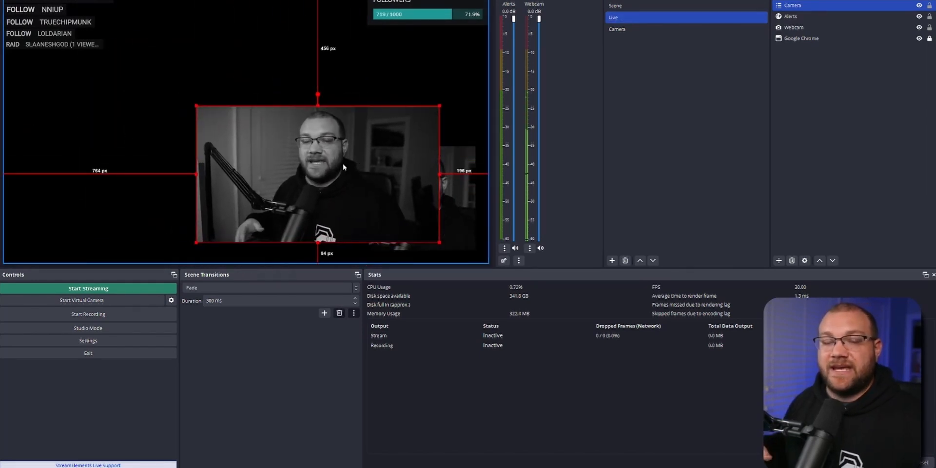